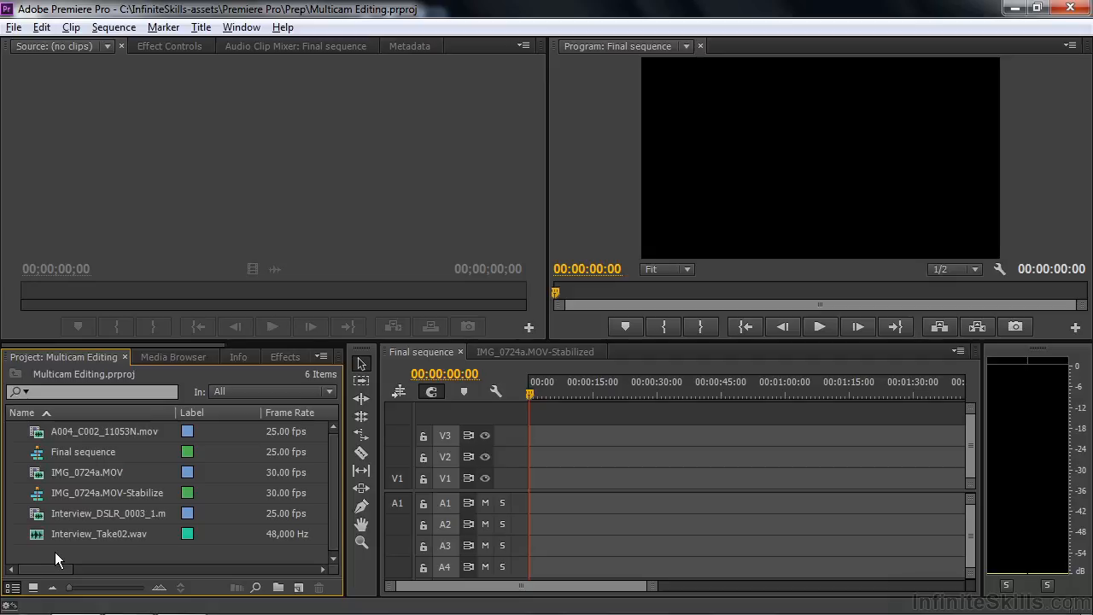
Step: Select the four clips A004_C002_11053N.mov, IMG_0724a.MOV, Interview_DSLR_0003_1.mov and Interview_Take02.wav in the project
click(59, 431)
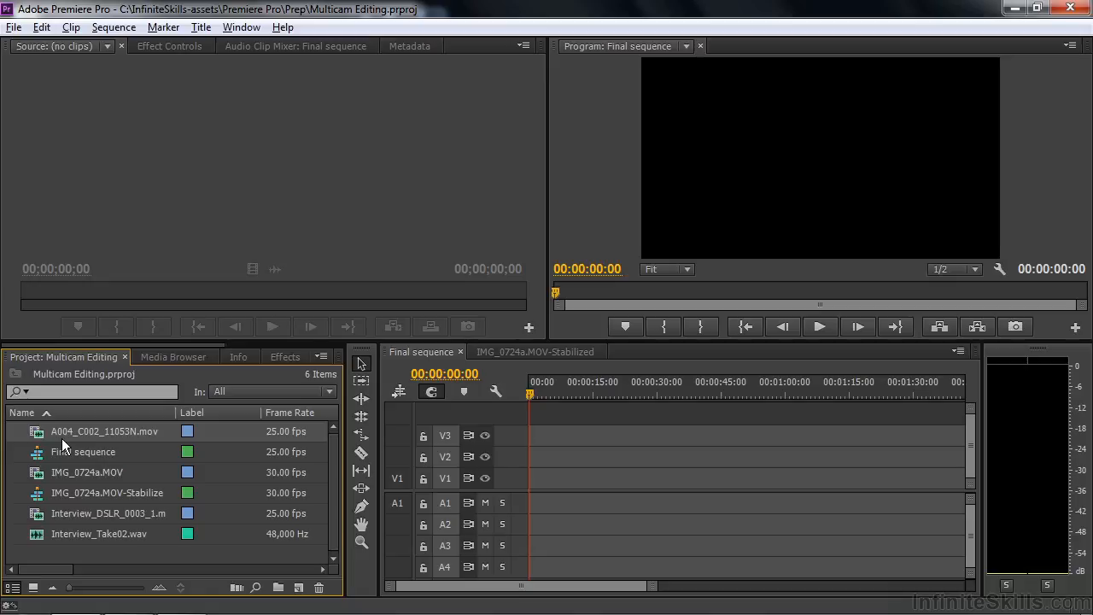
ctrl+click(57, 470)
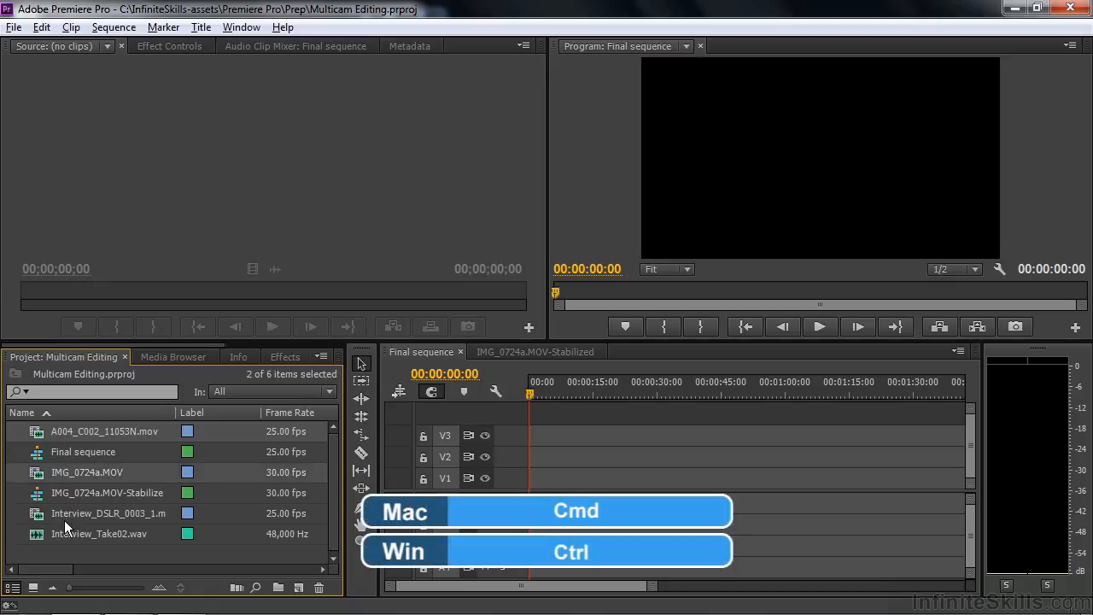
ctrl+click(66, 515)
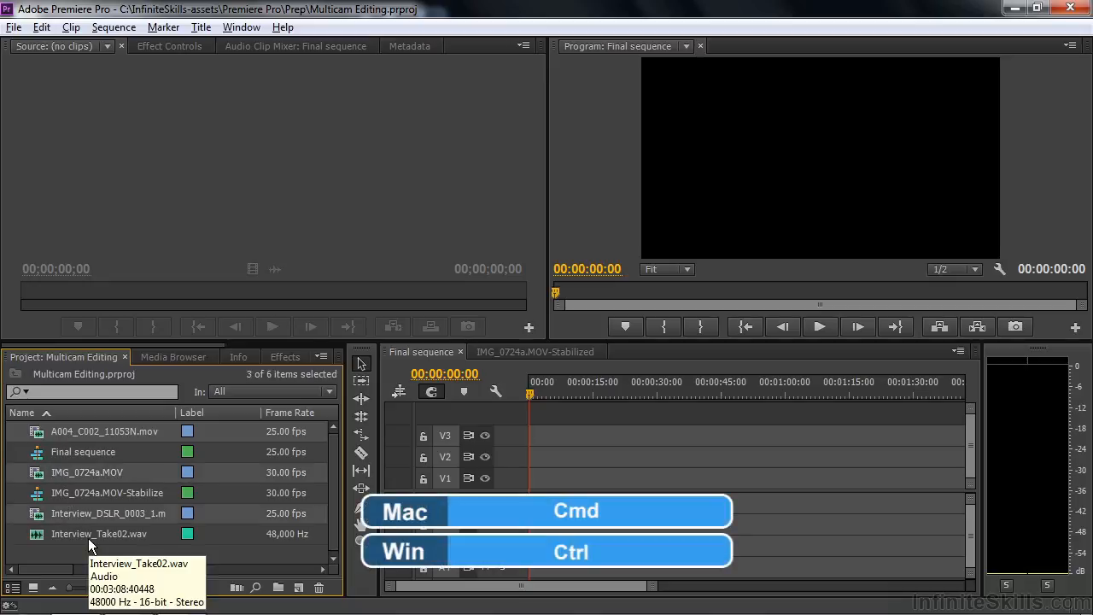
ctrl+click(88, 537)
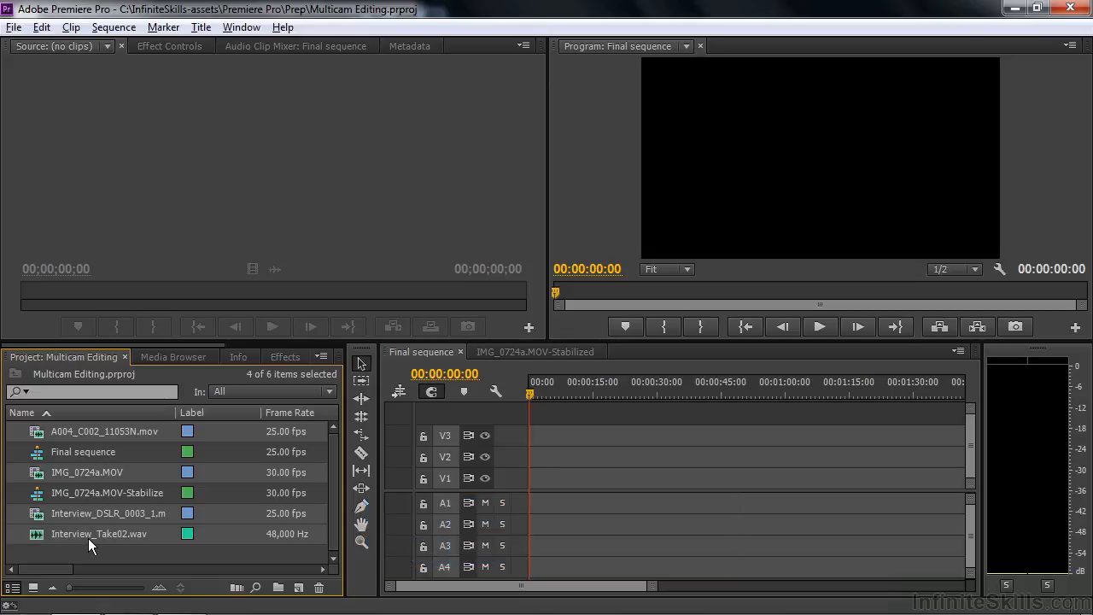
right_click(55, 537)
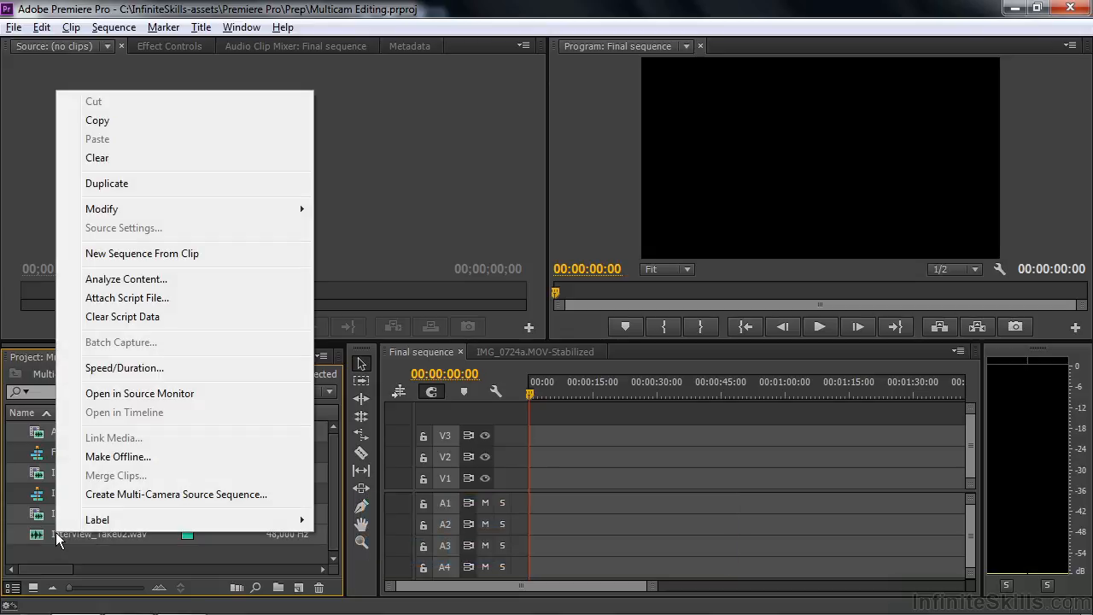
click(126, 495)
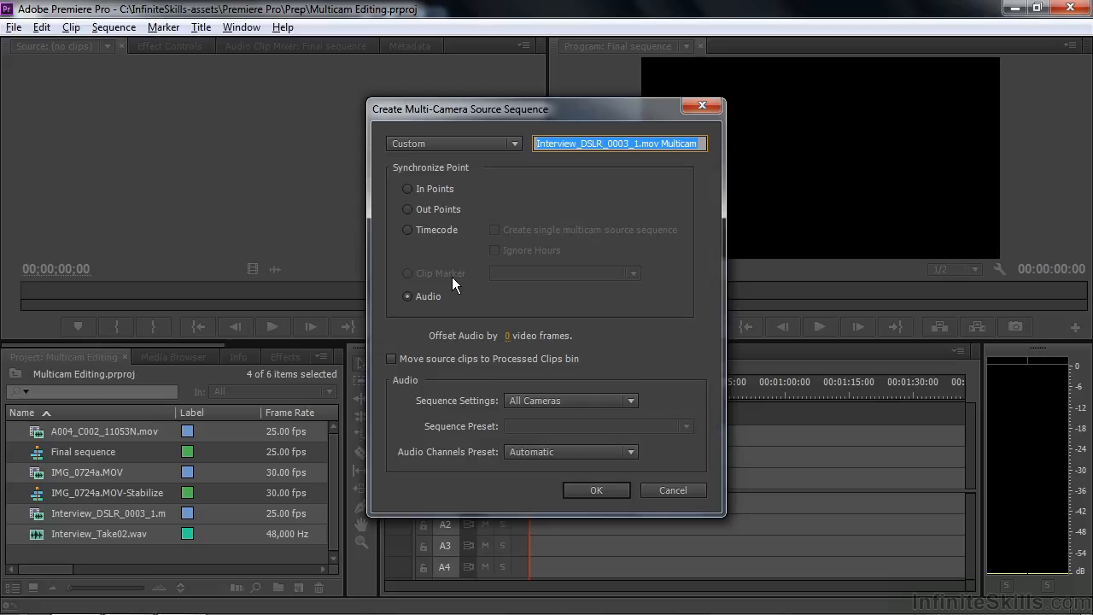
click(673, 490)
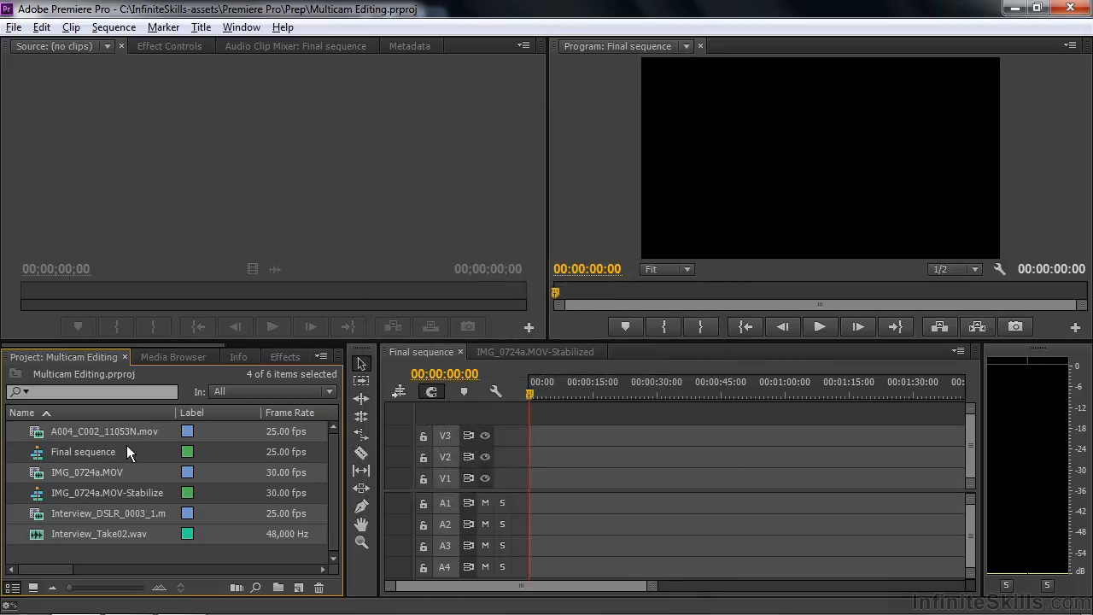
Step: Load the selected clips into the Source Monitor and add a marker to A004_C002_11053N.mov at 00:00:12:24
drag(36, 429, 145, 165)
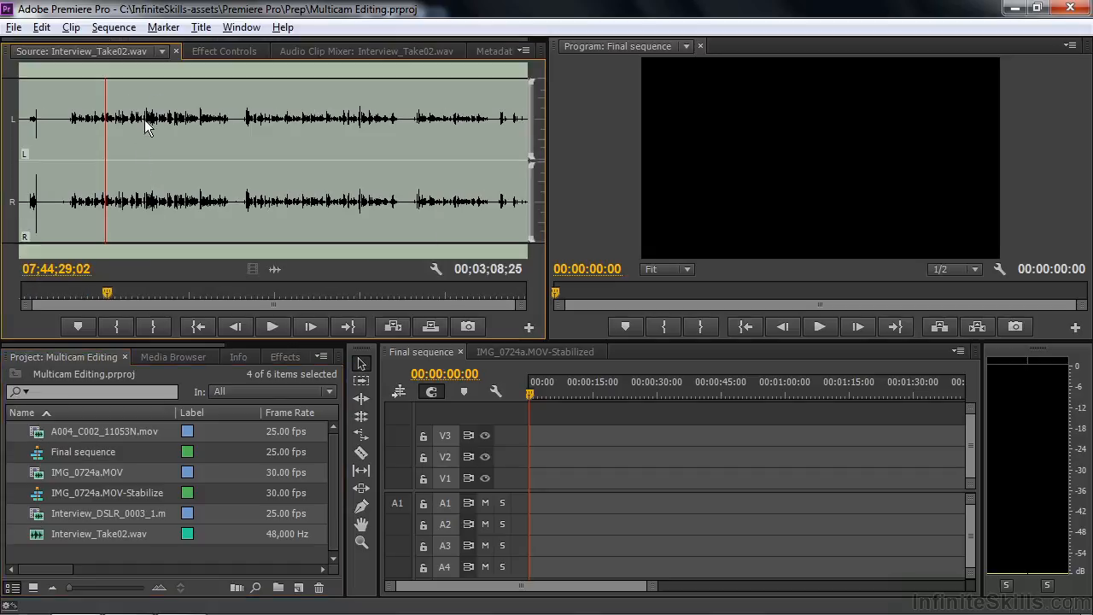
click(161, 52)
click(88, 115)
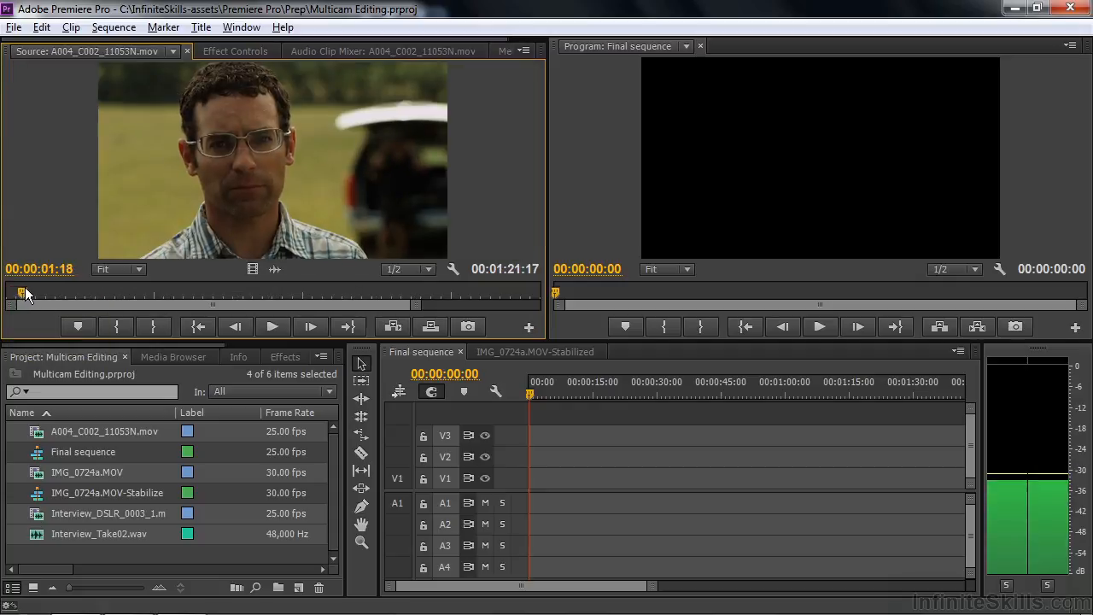
drag(35, 287, 133, 291)
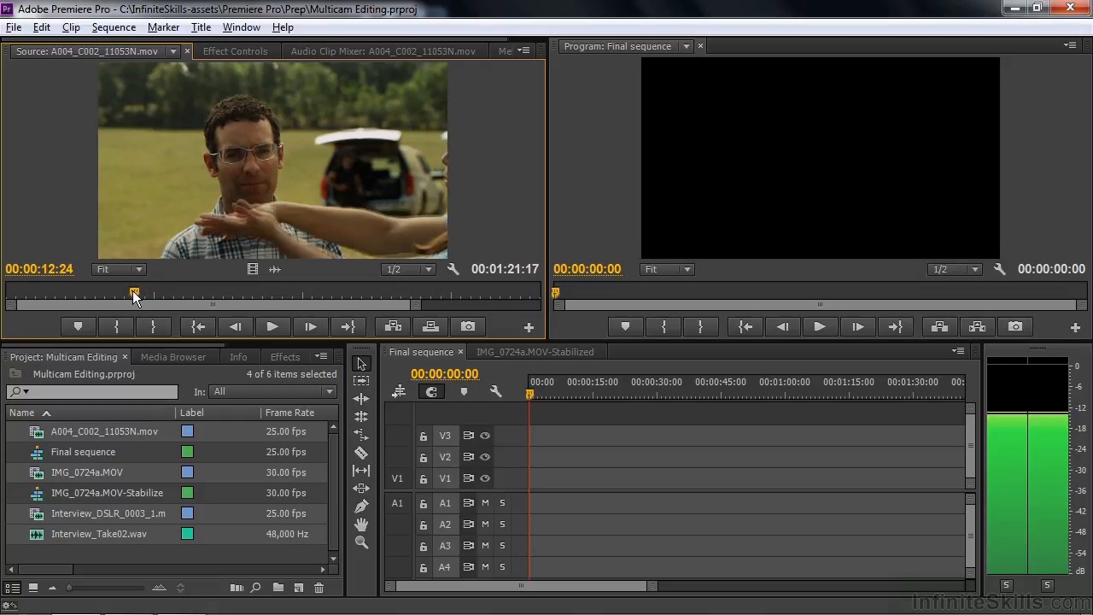
click(76, 327)
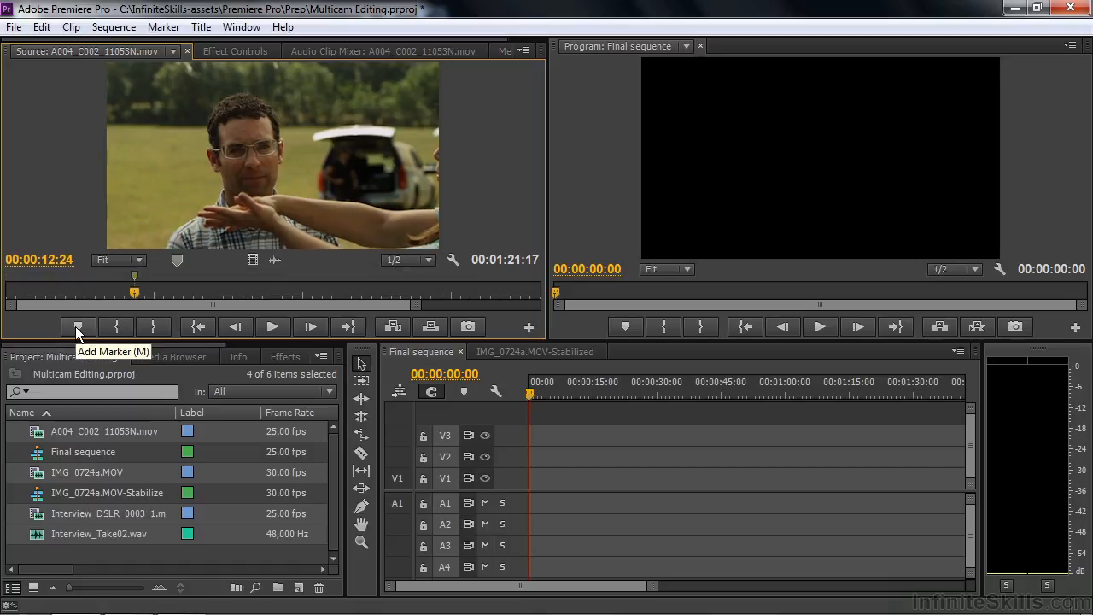
Step: Show Interview_Take02.wav in the Source Monitor and add a marker at 07;44;03;13
click(173, 51)
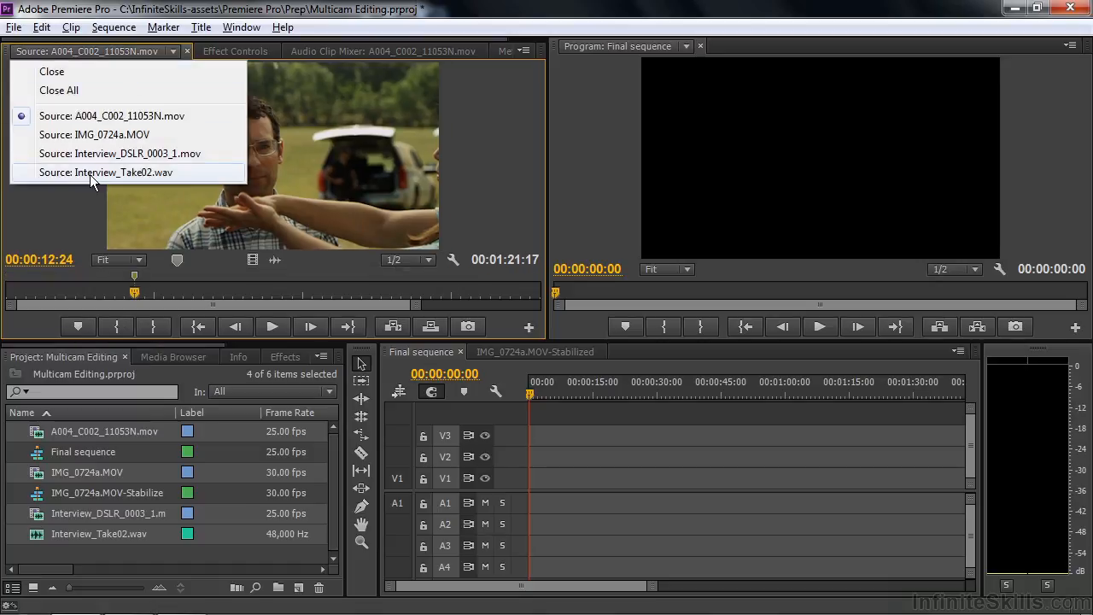
click(90, 173)
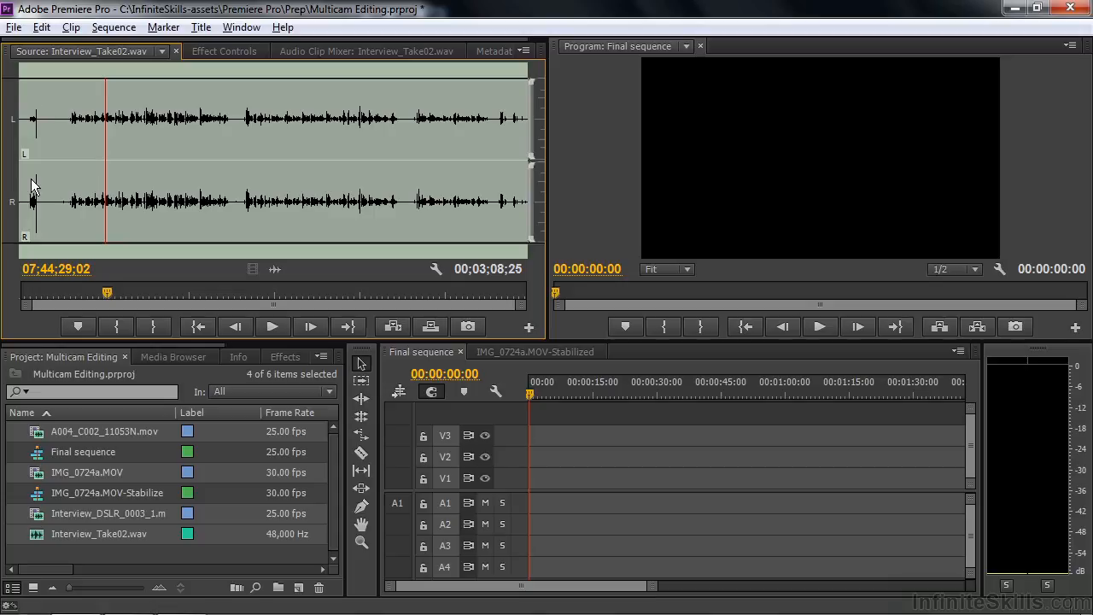
drag(105, 293, 39, 292)
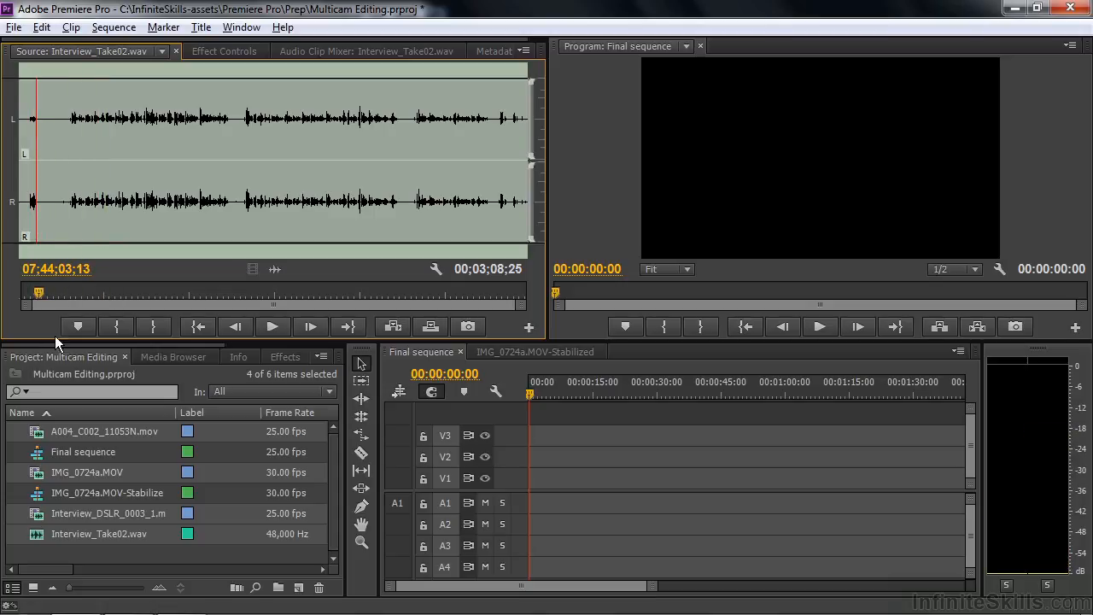
click(74, 324)
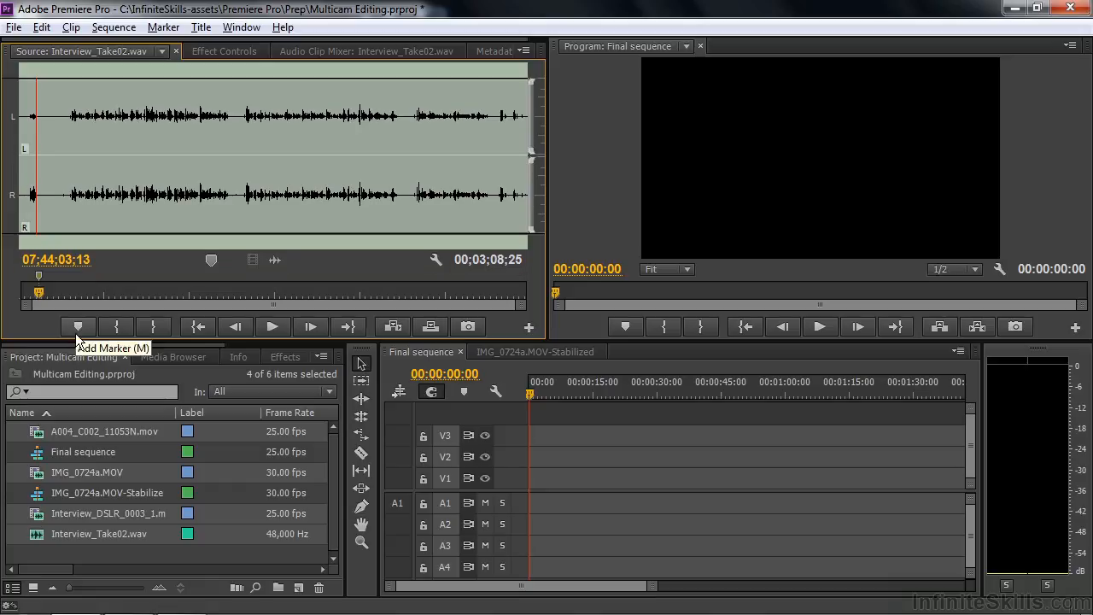
Step: Create a multi-camera source sequence from the selected clips, synchronized by Audio, with Custom naming and the name Multicam
right_click(56, 431)
click(130, 577)
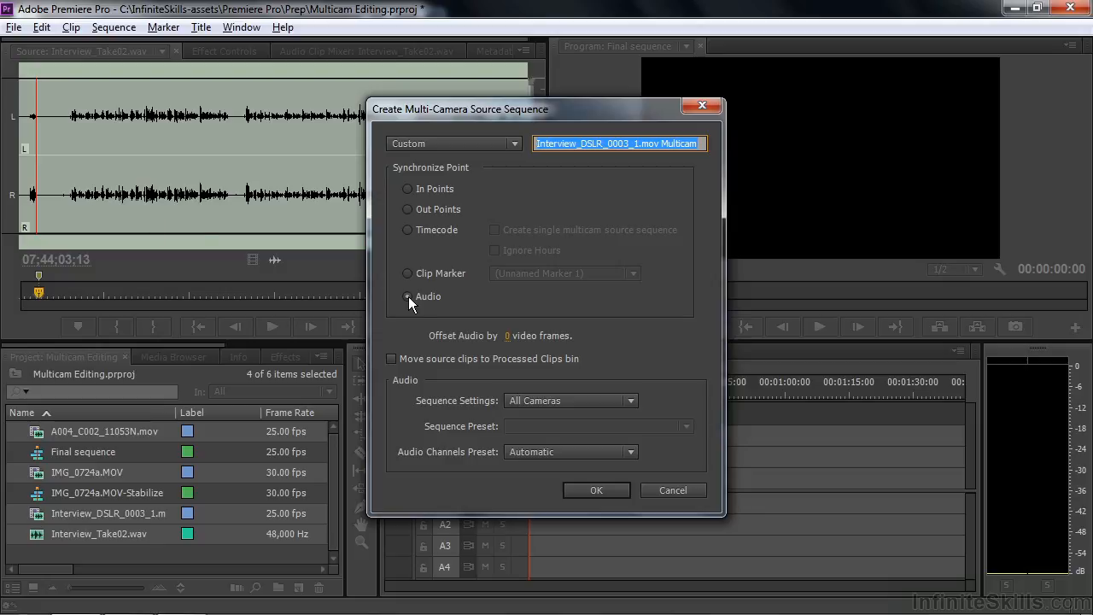
click(513, 144)
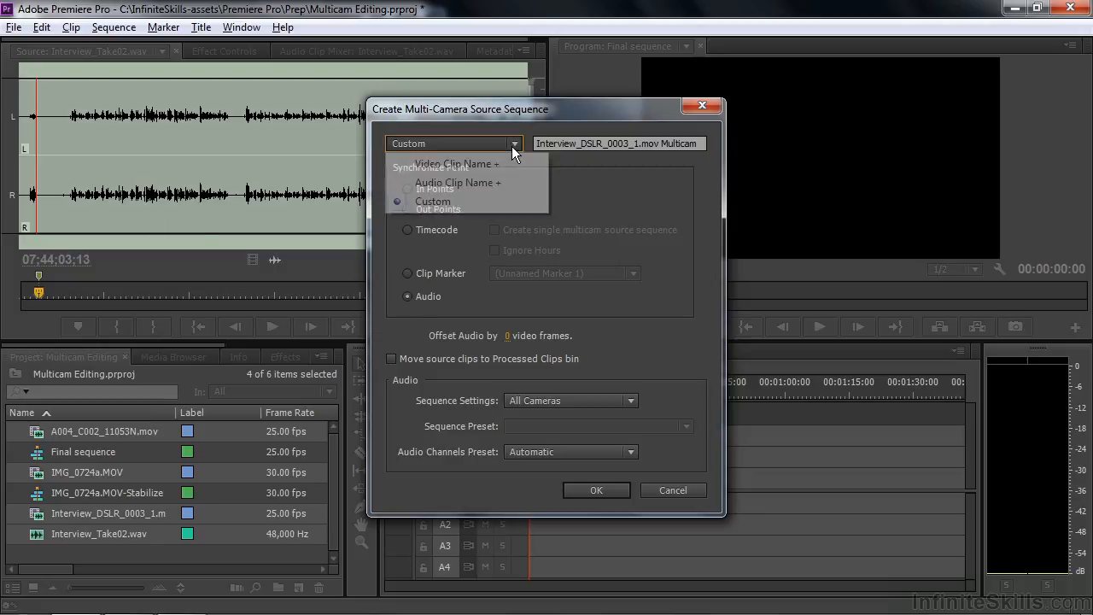
click(443, 200)
click(659, 143)
drag(661, 144, 514, 145)
key(BackSpace)
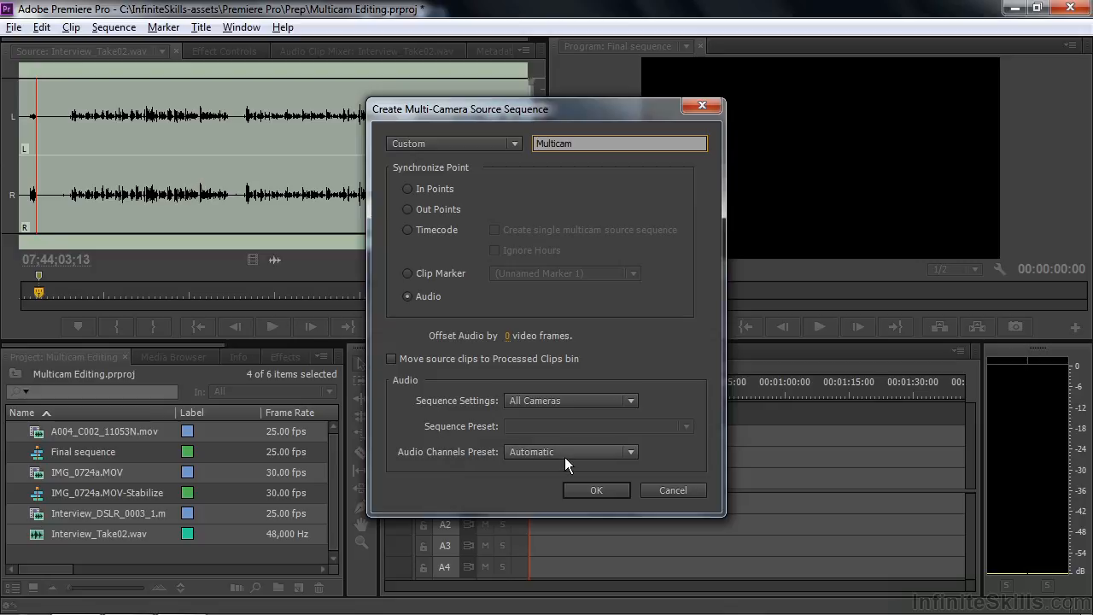
click(597, 490)
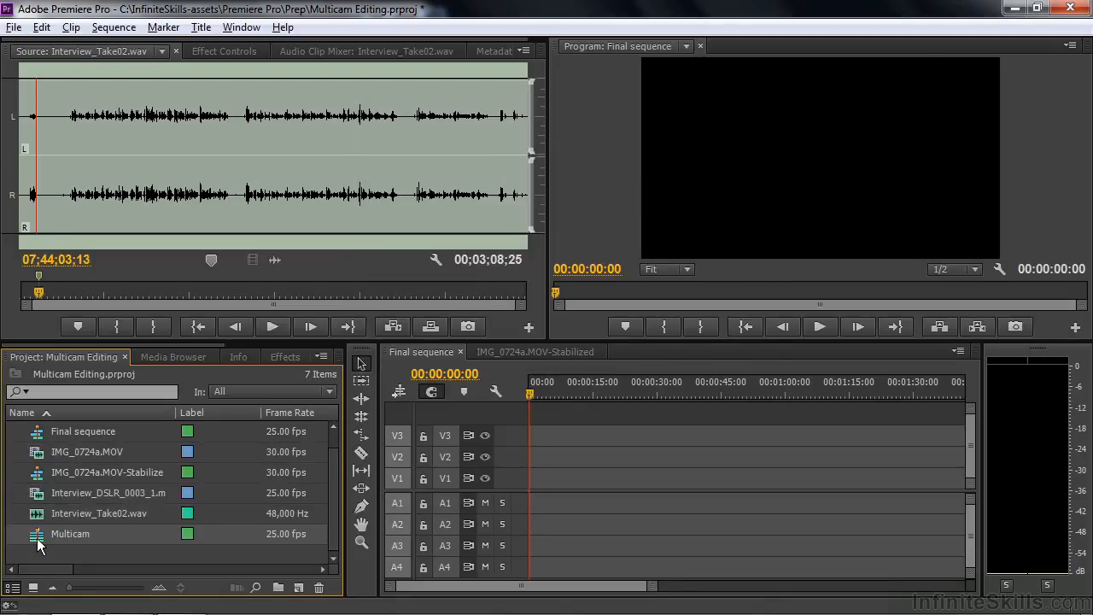
Step: Open the Multicam sequence in the Source Monitor and preview it at 00:00:12:24
double_click(38, 540)
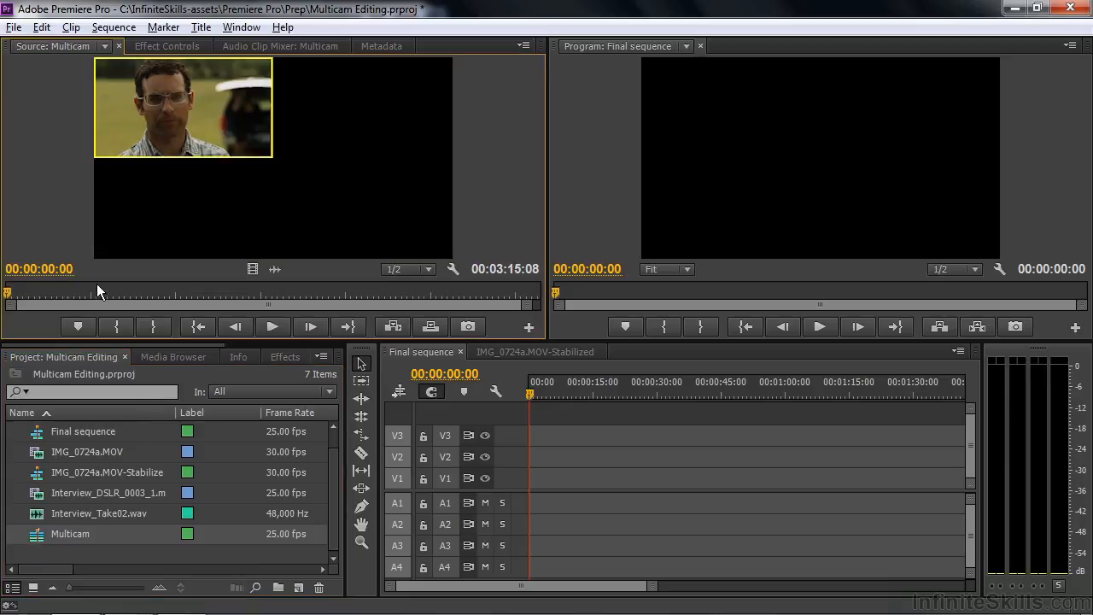
drag(8, 294, 48, 294)
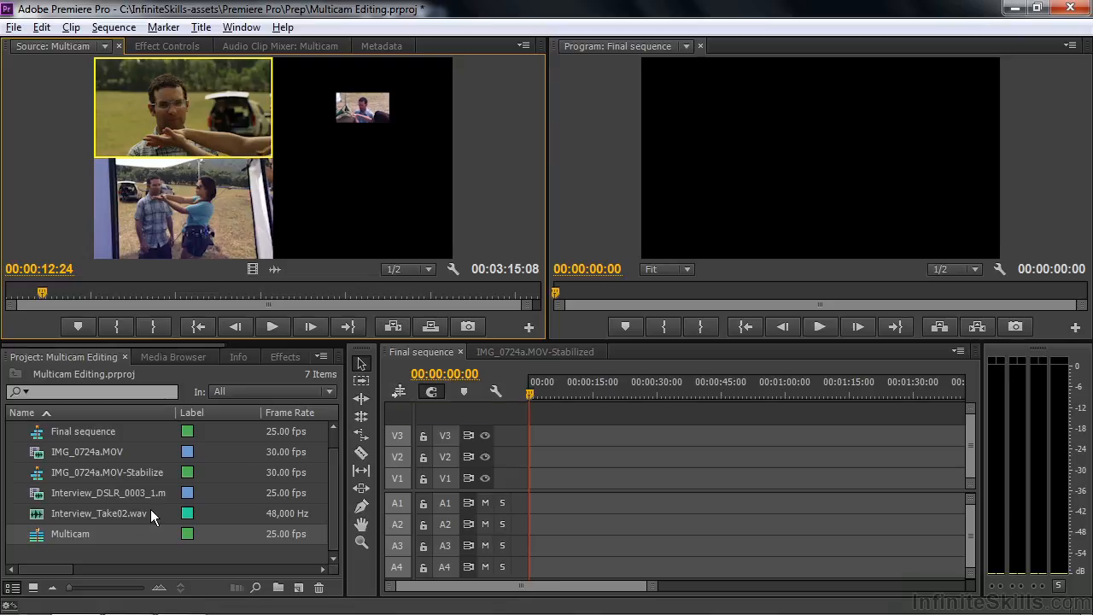
Step: Try placing Multicam into Final sequence with changed sequence settings, then undo the placement
drag(62, 539, 529, 550)
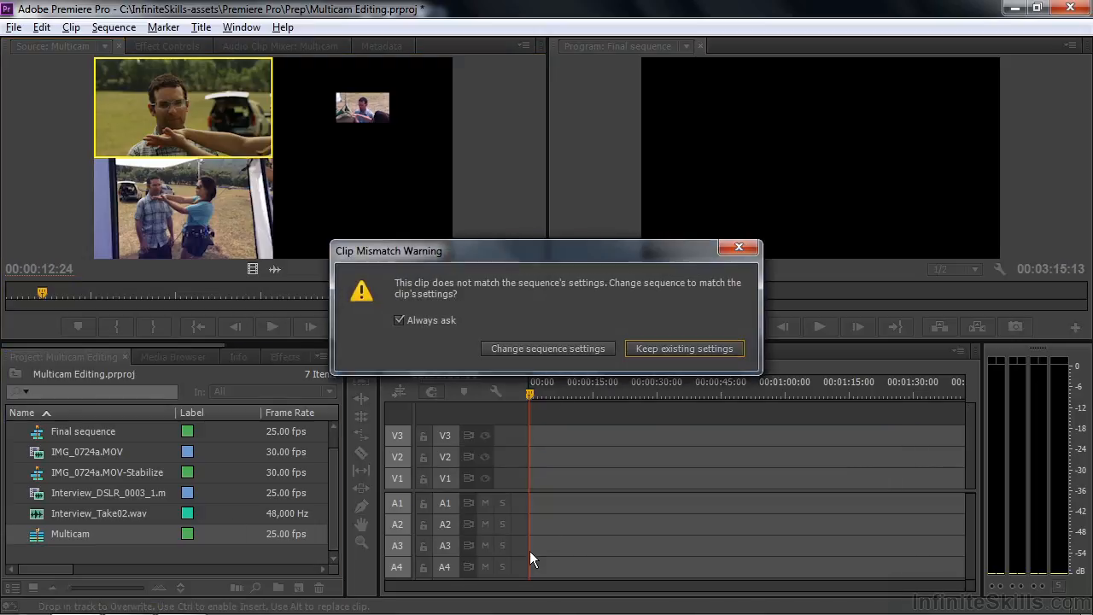
click(541, 348)
mouse_move(527, 392)
mouse_down()
mouse_move(559, 396)
mouse_move(526, 390)
mouse_up()
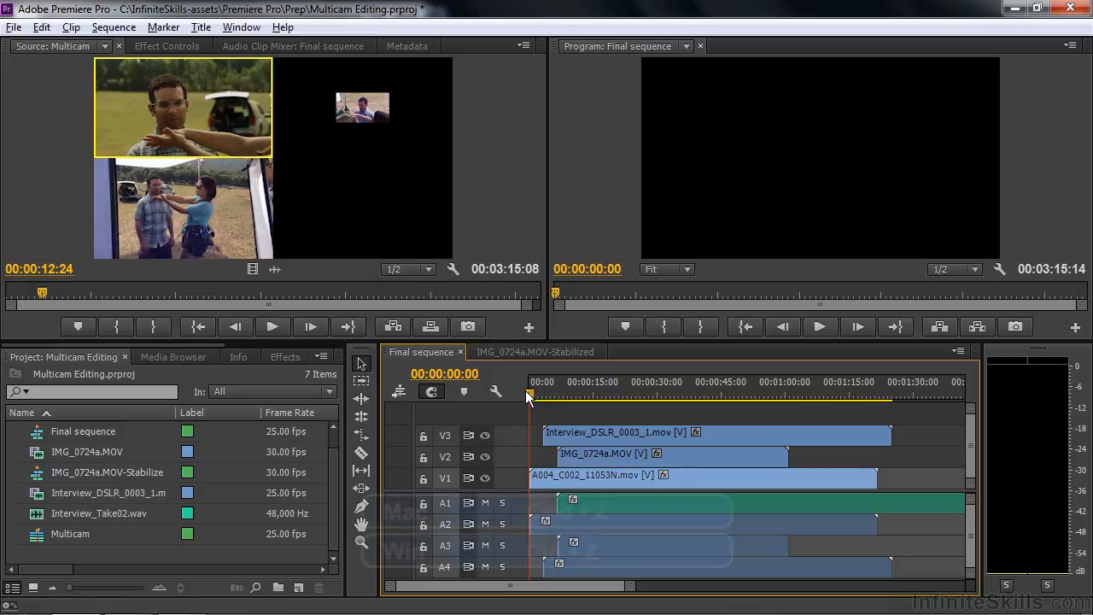
key(ctrl+z)
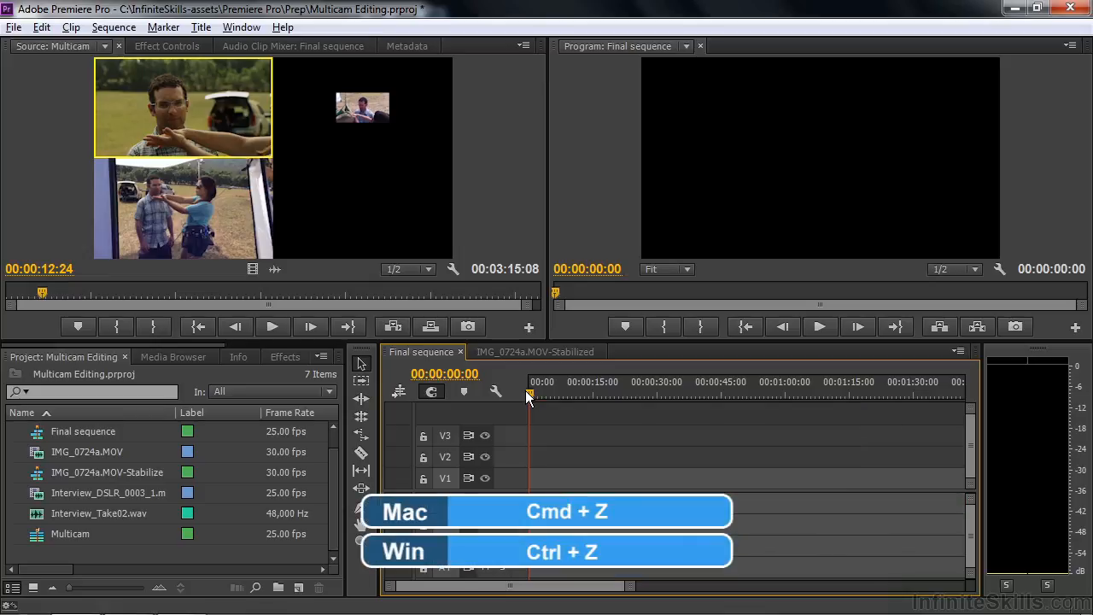
Step: Enable inserting sequences as nests and place Multicam at the start of track V1 in Final sequence
click(401, 392)
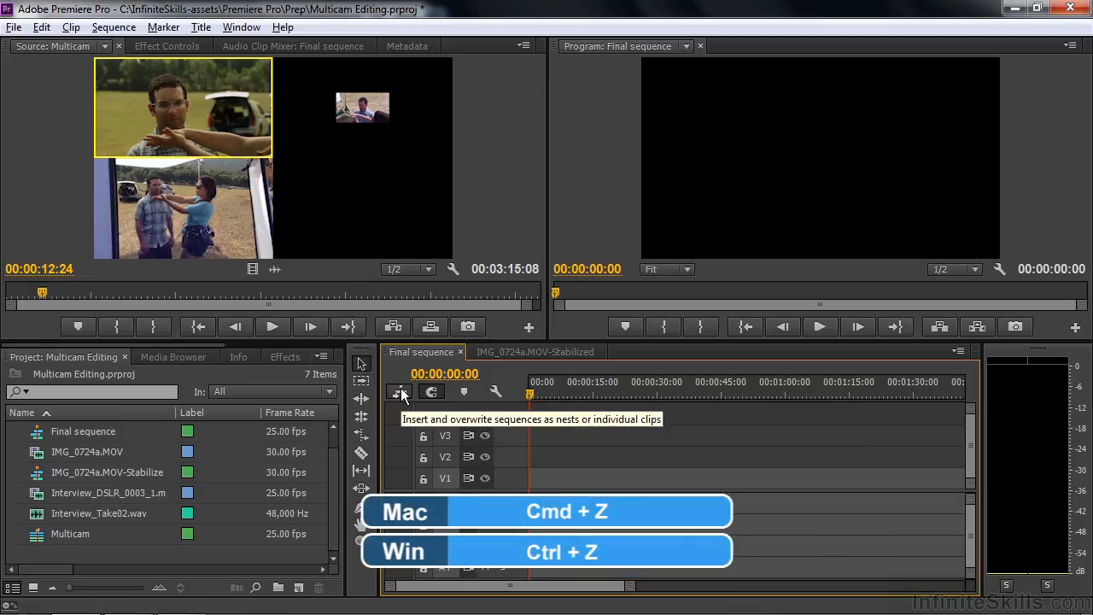
drag(45, 536, 562, 476)
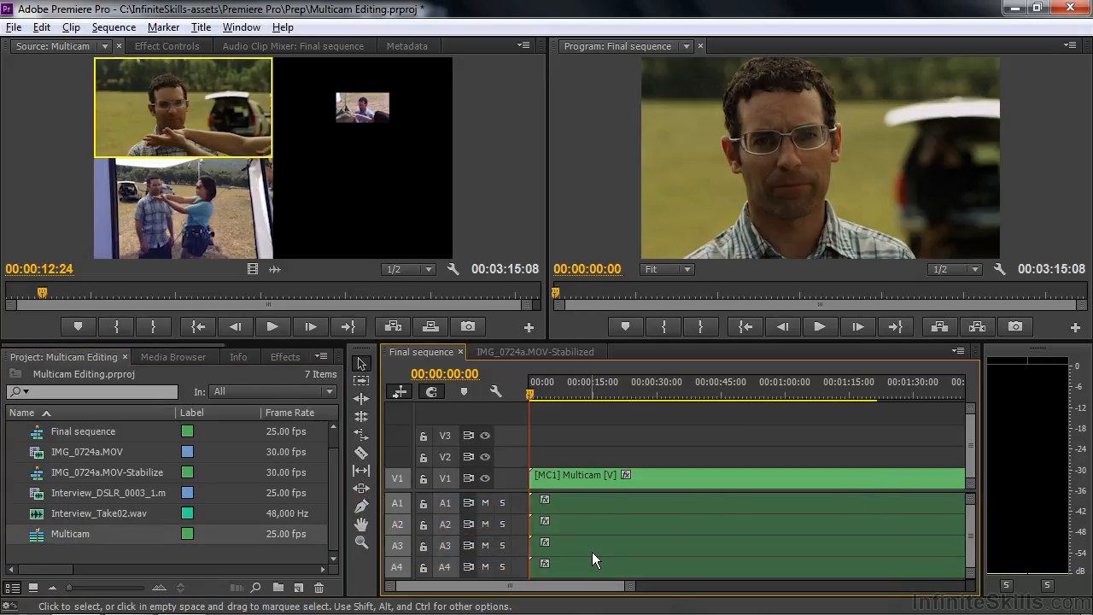
Step: Solo audio track A1 and play back the sequence around 00:00:17:00
drag(530, 393, 601, 398)
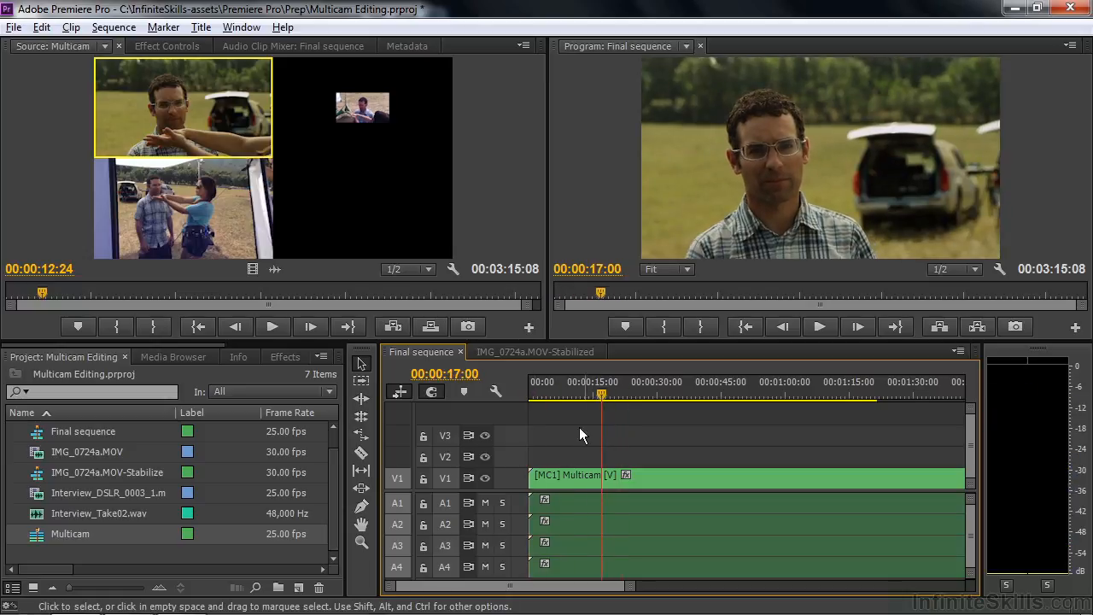
click(504, 502)
drag(598, 407, 621, 399)
key(space)
key(space)
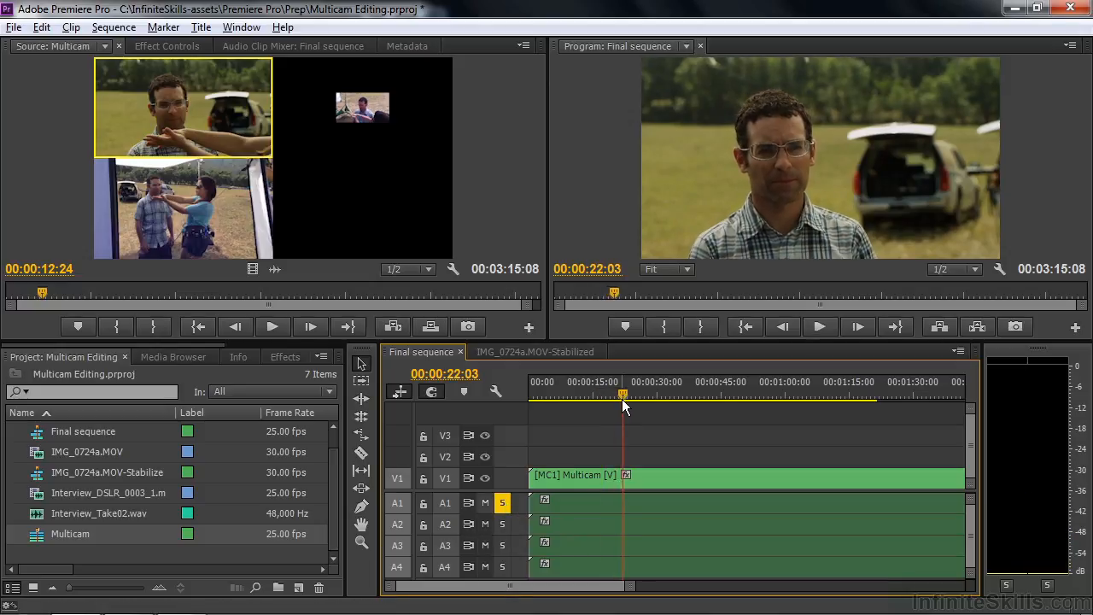
Step: Ripple-trim the start of the Multicam clip to 00:00:16:20 with the Ripple Edit tool
drag(622, 399, 599, 420)
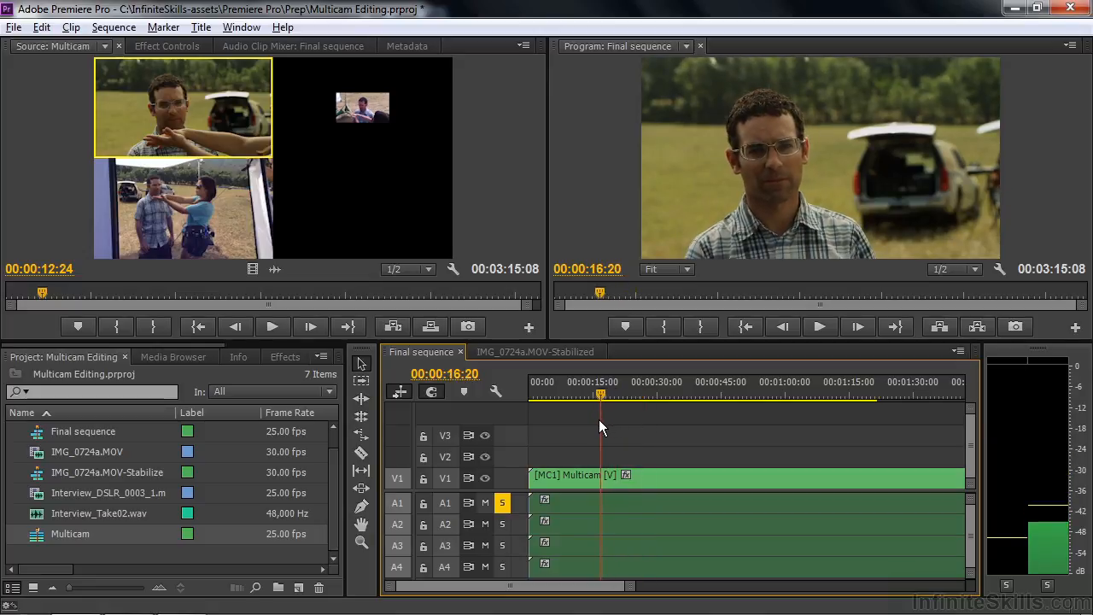
click(362, 399)
drag(531, 474, 601, 484)
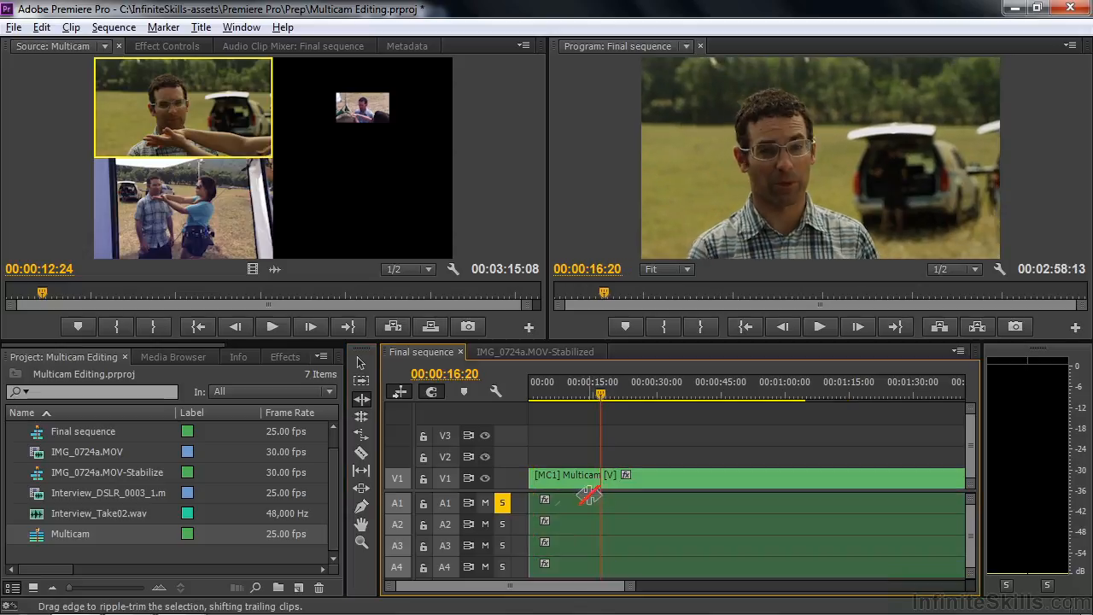
drag(606, 393, 521, 420)
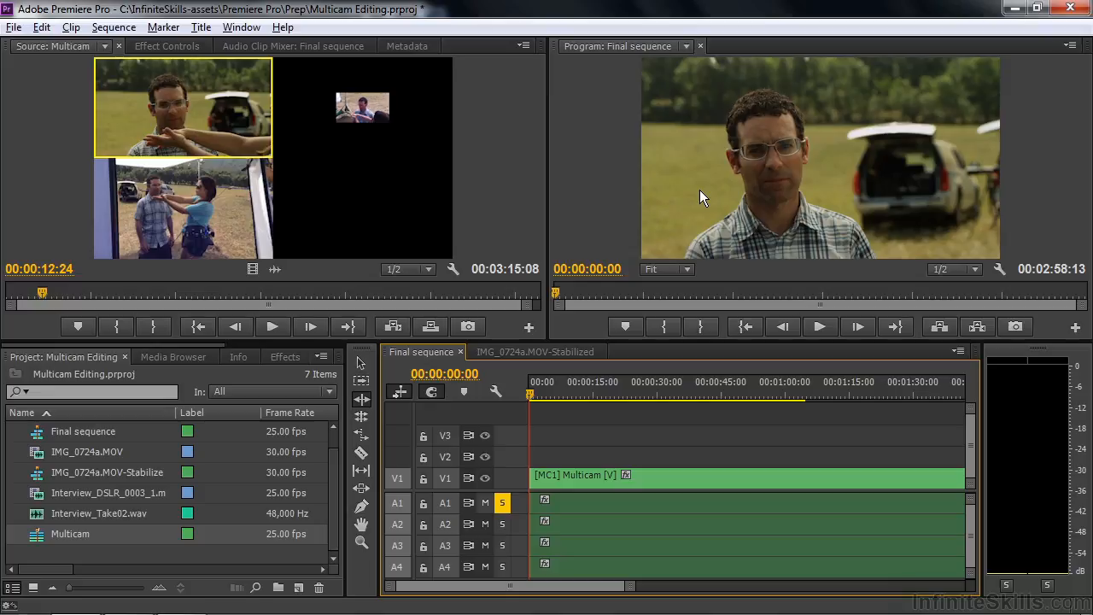
Step: Switch the Program Monitor to Multi-Camera view
click(1070, 45)
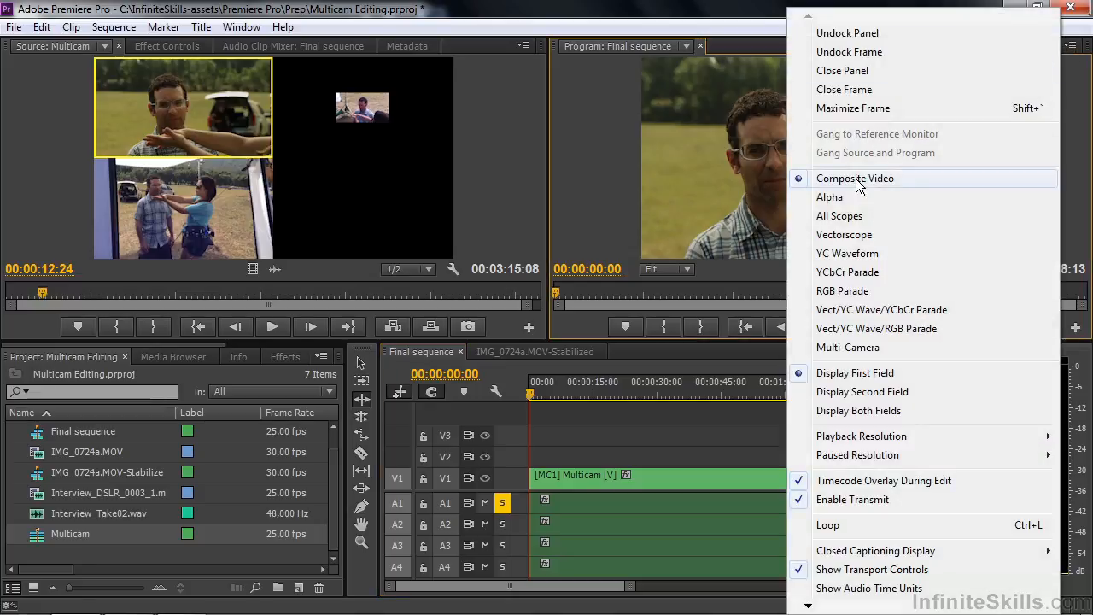
click(843, 351)
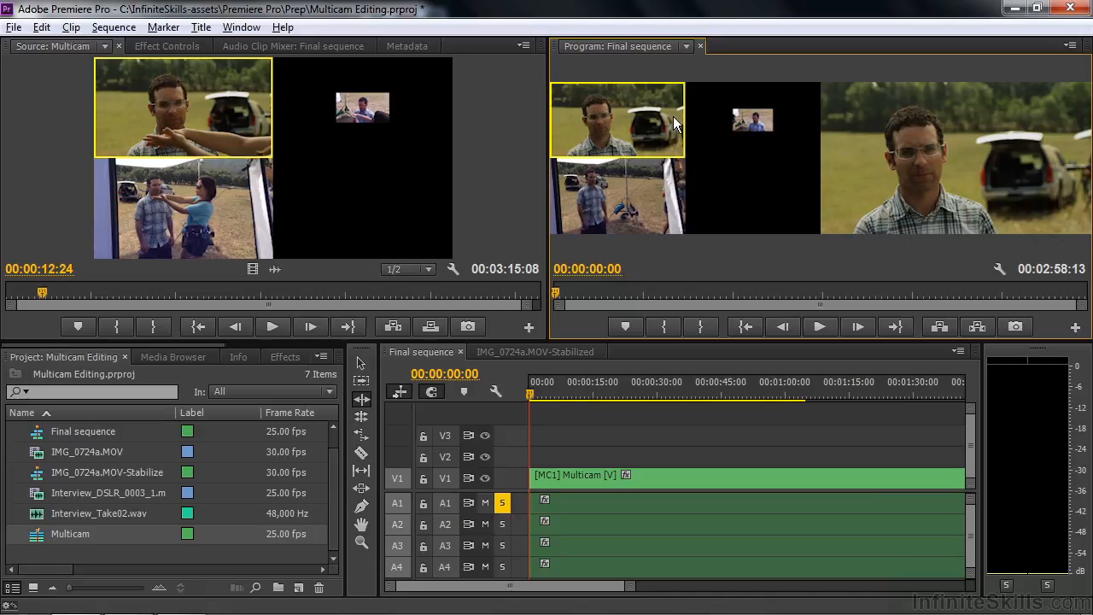
Step: Switch the active angle to camera 3 and back to camera 1
click(744, 158)
click(627, 189)
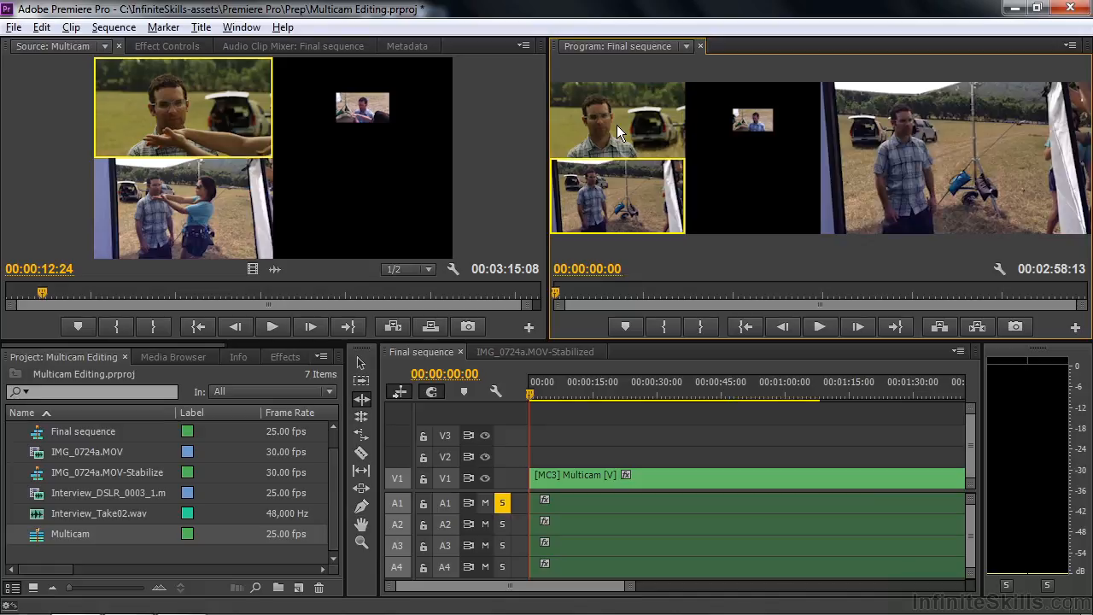
click(617, 125)
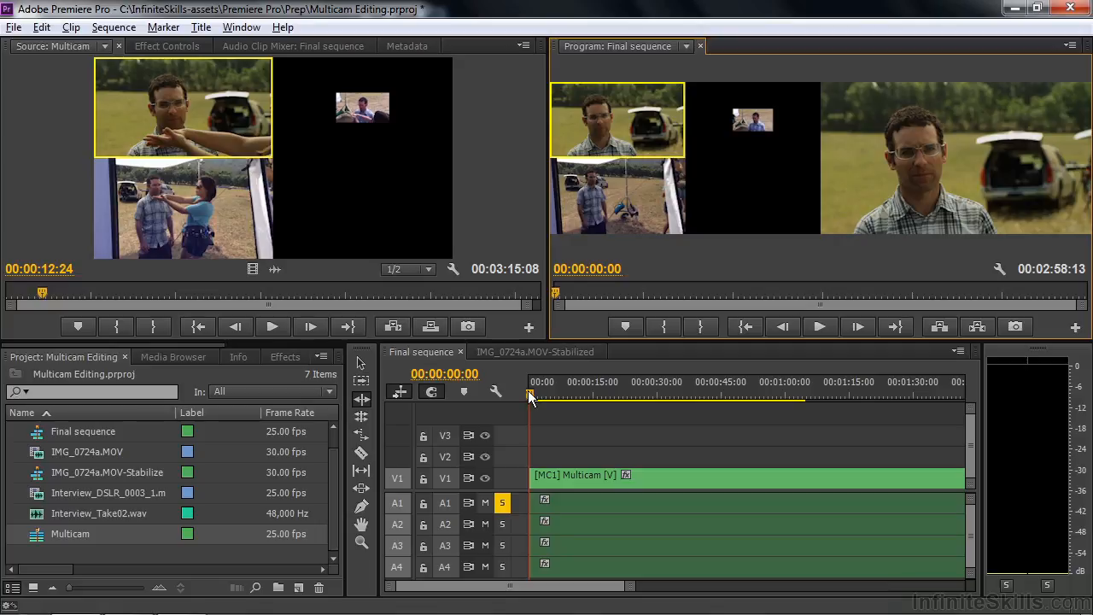
Step: Play the Final sequence from the start and switch live between cameras 3, 1, 2 and 3 to record angle cuts
mouse_move(529, 399)
mouse_down()
mouse_move(553, 395)
mouse_move(524, 398)
mouse_up()
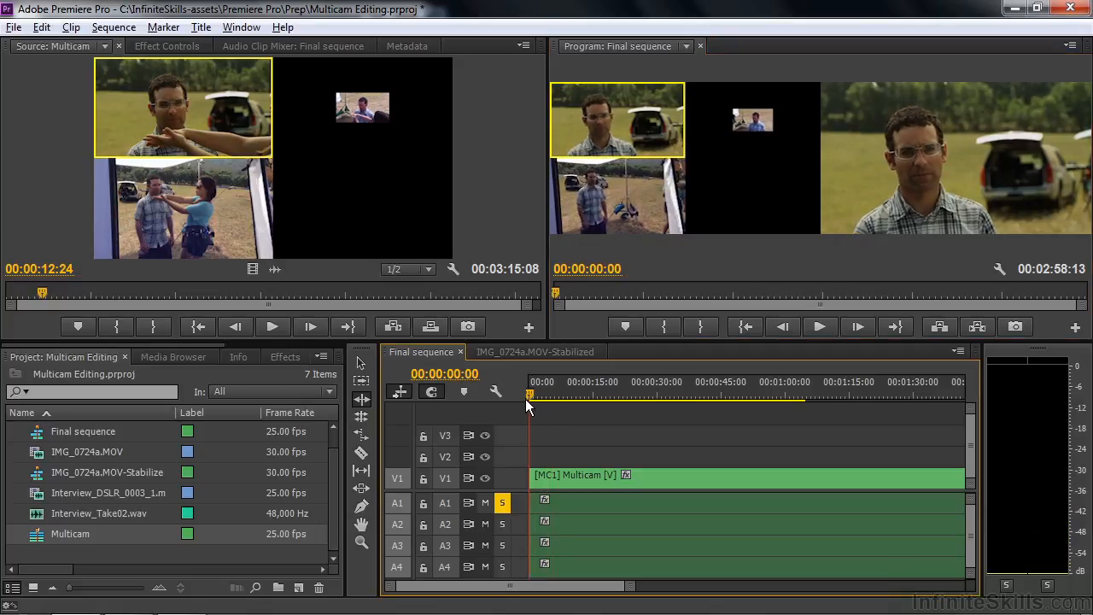
key(space)
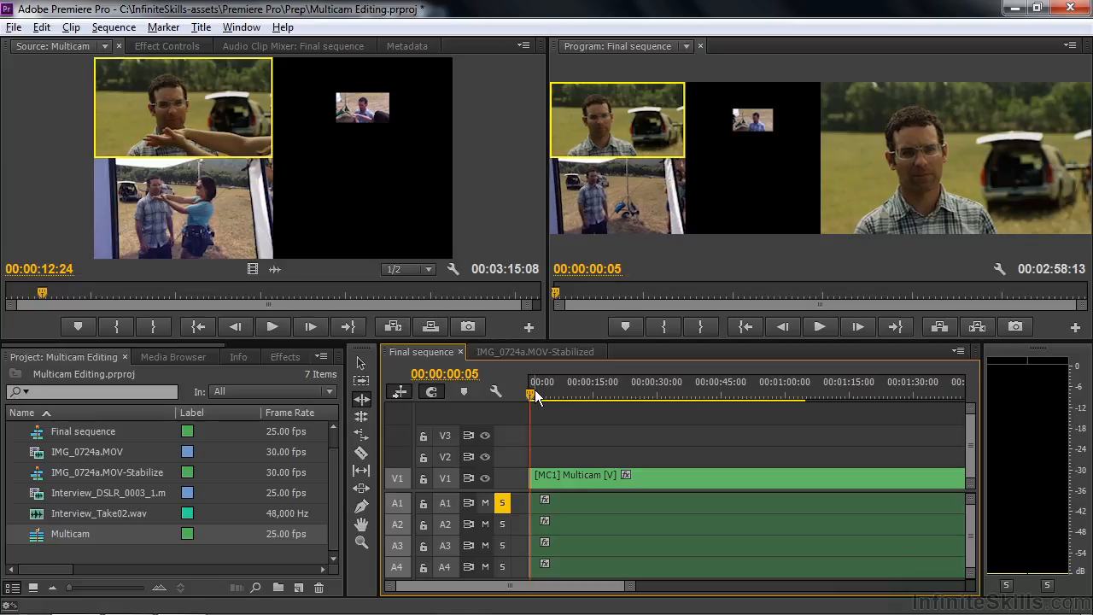
drag(532, 397, 548, 398)
key(space)
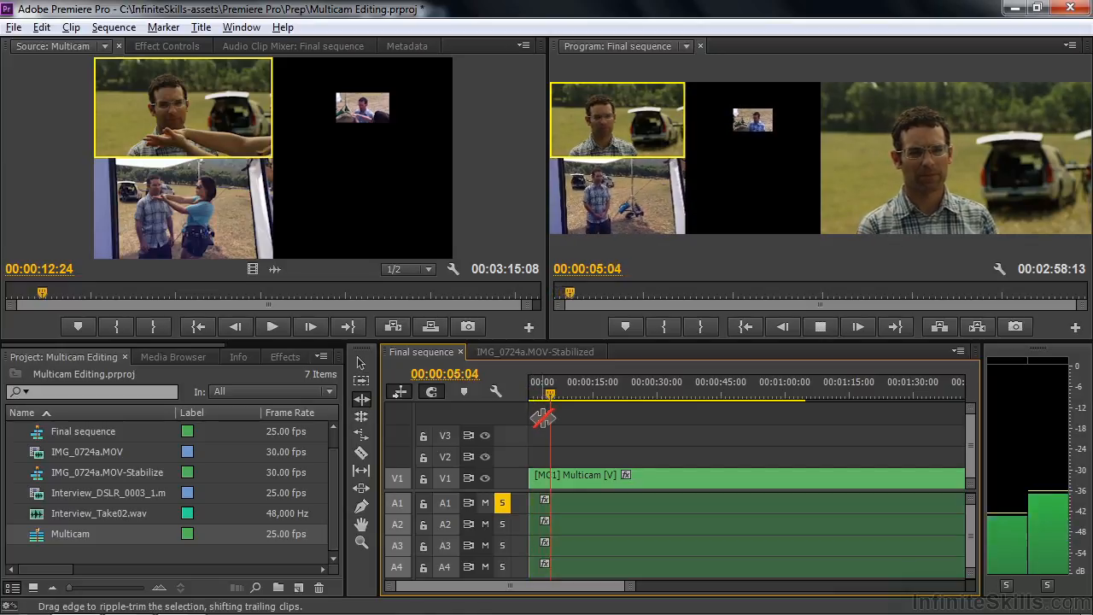
click(615, 230)
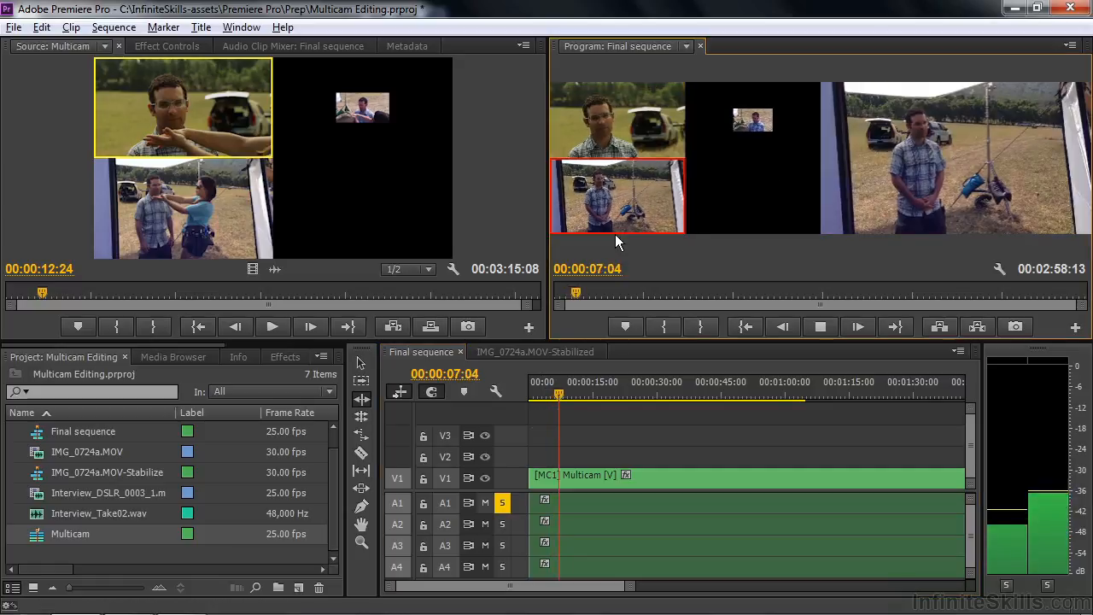
click(636, 141)
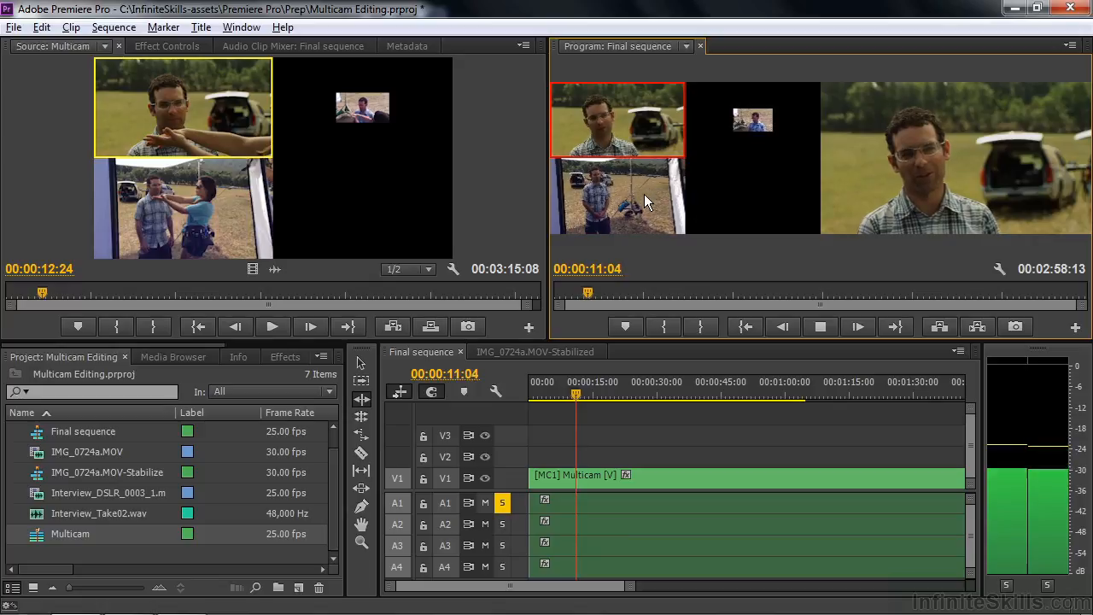
click(769, 137)
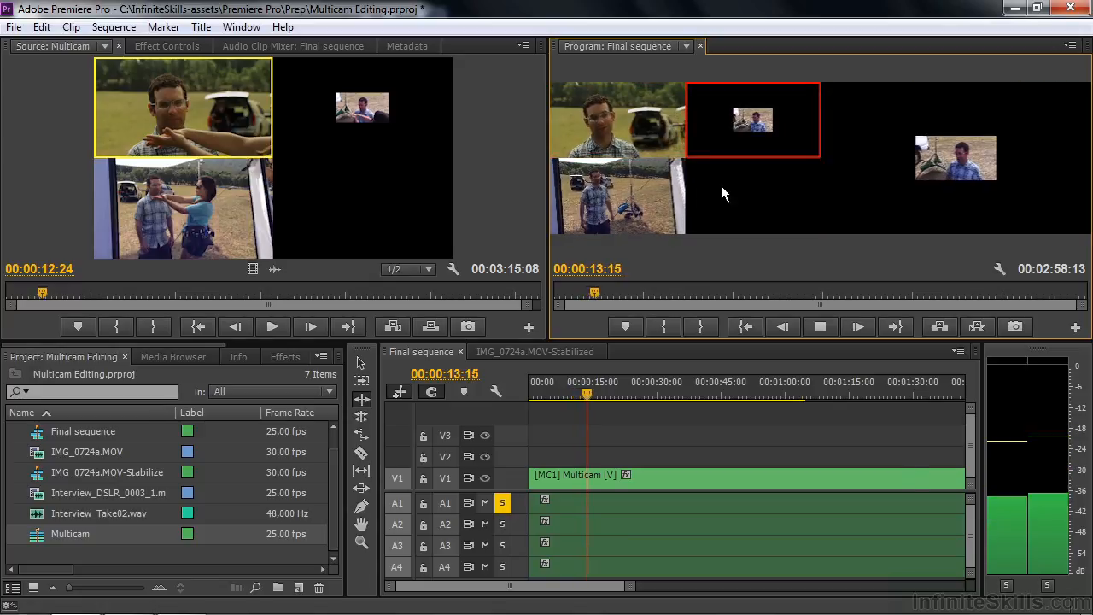
click(626, 194)
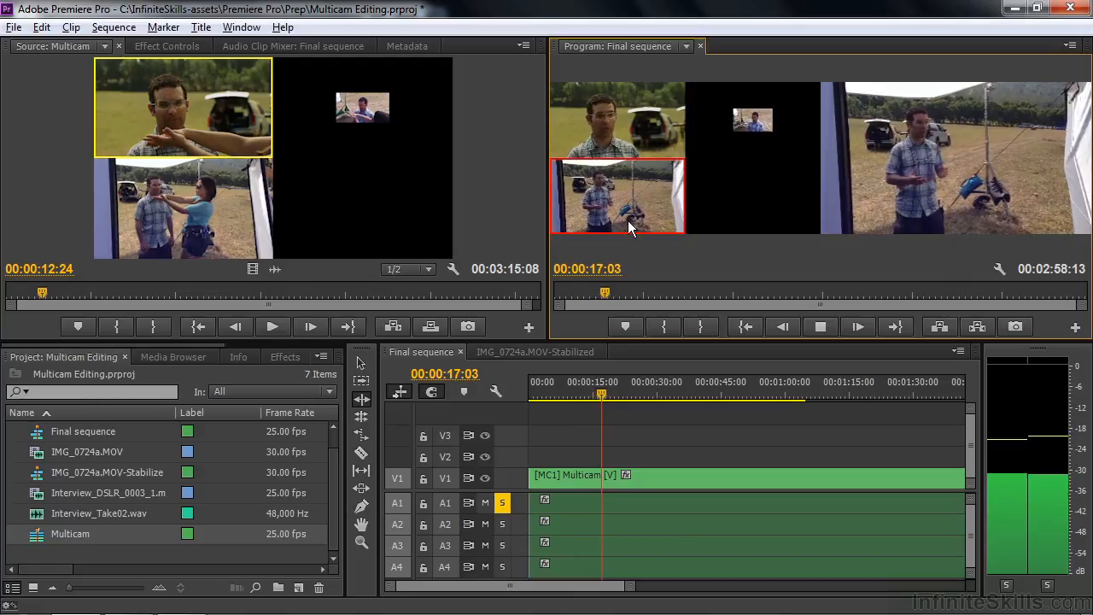
key(space)
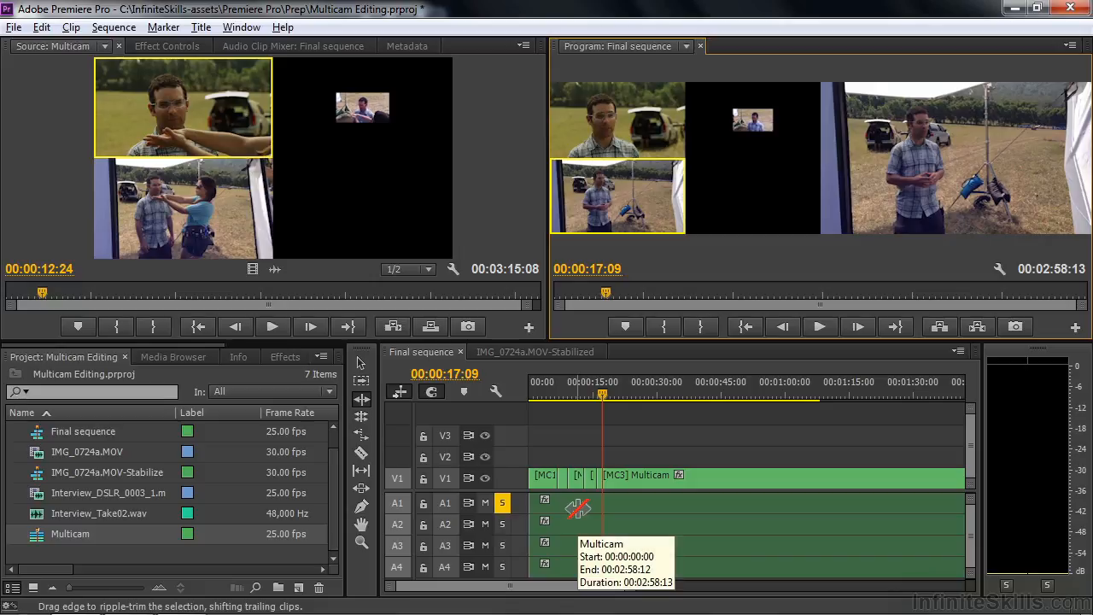
Step: Switch the first multicam segment at the start of the sequence to camera 2
drag(603, 394, 533, 397)
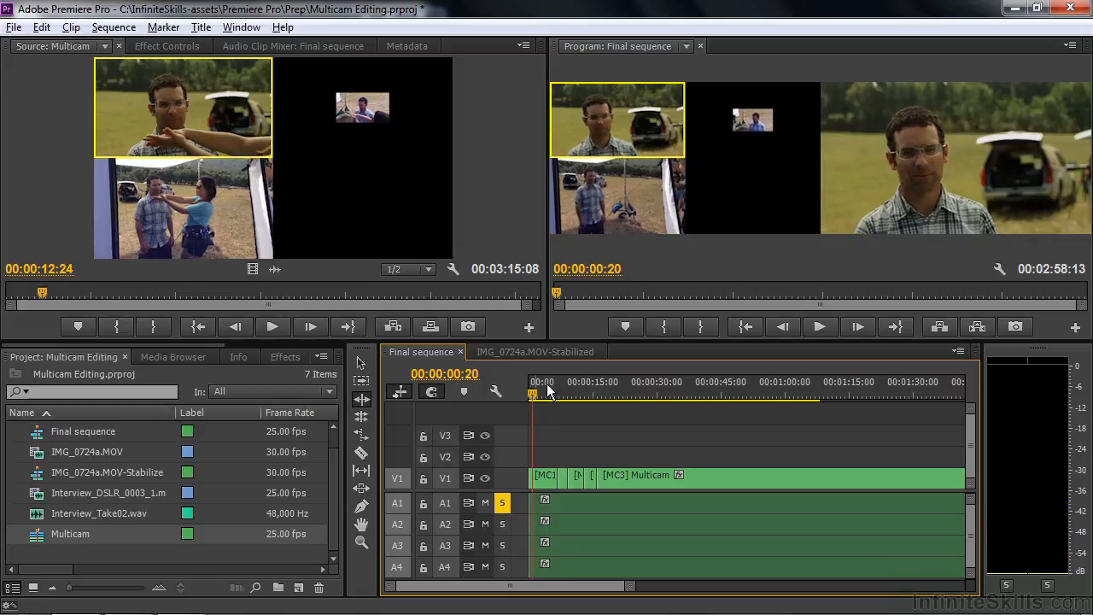
click(750, 124)
Step: Roll the edit point between the first two multicam segments earlier with the Rolling Edit tool
drag(540, 400, 547, 393)
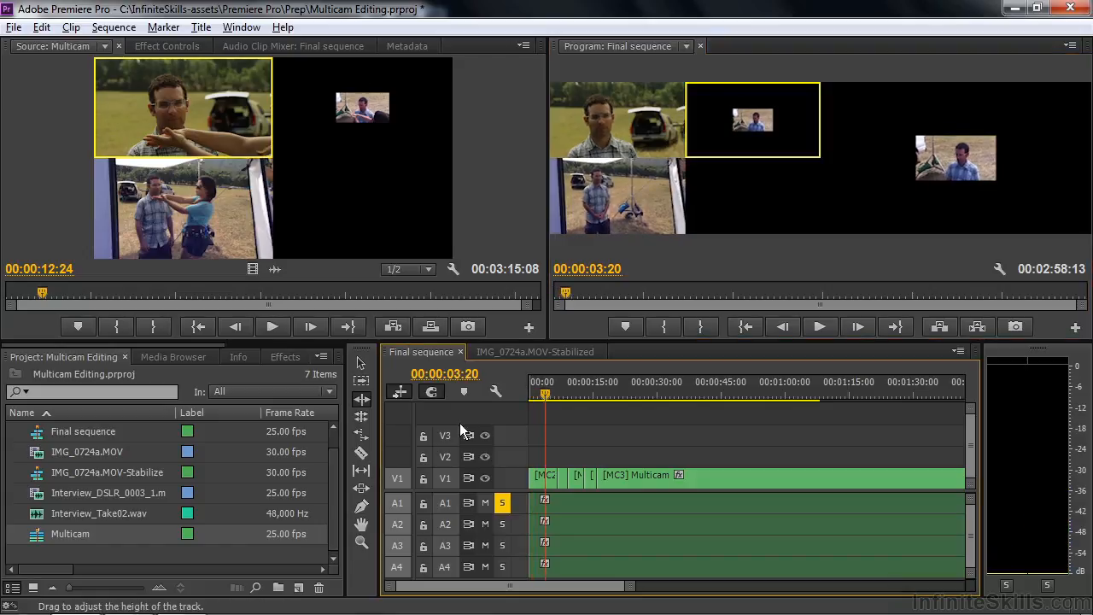
click(361, 416)
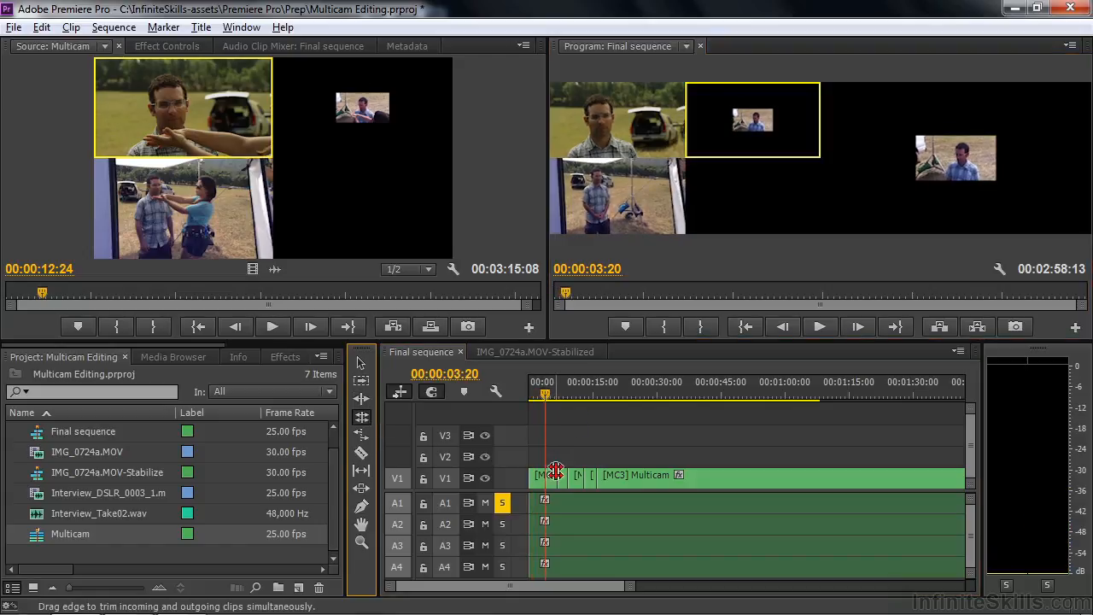
drag(558, 476, 546, 478)
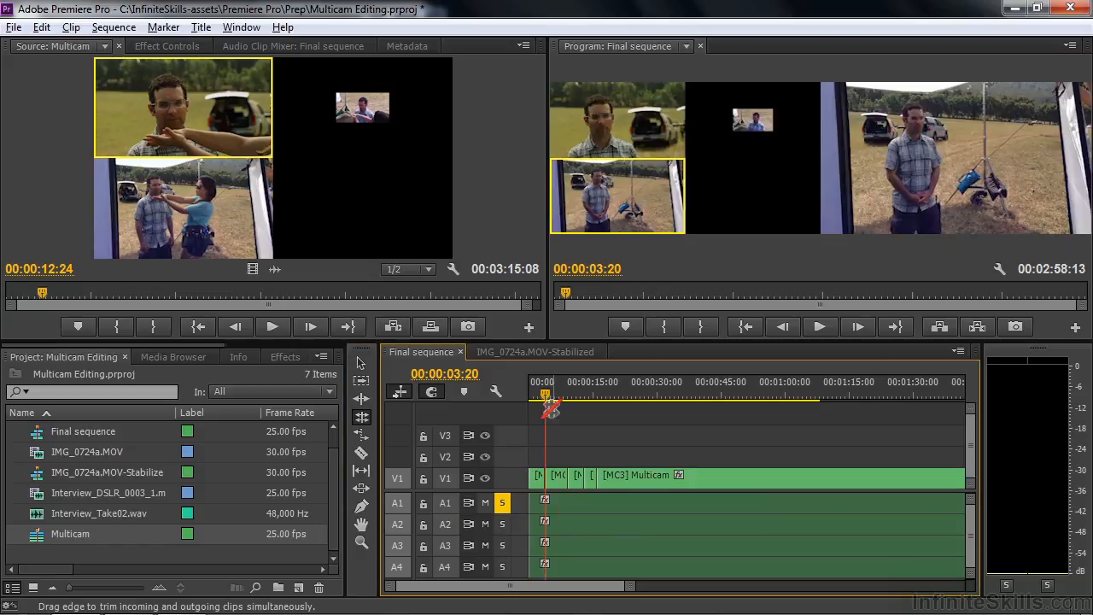
drag(546, 395, 555, 392)
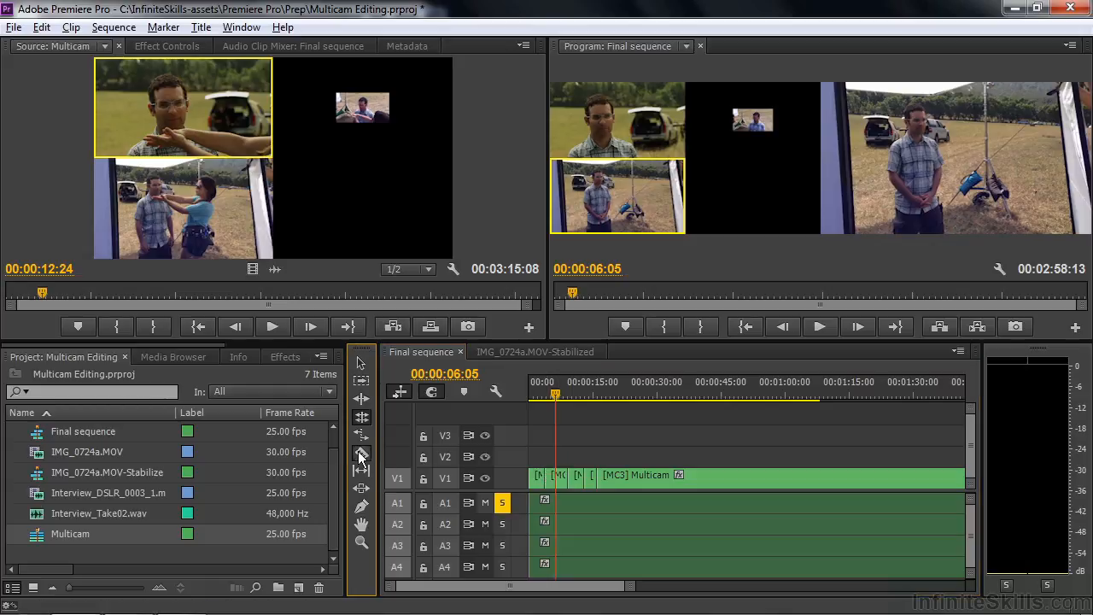
Step: Split the multicam clip with the Razor tool around 00:00:06:05 and switch the new segment to camera 1
click(362, 453)
click(562, 476)
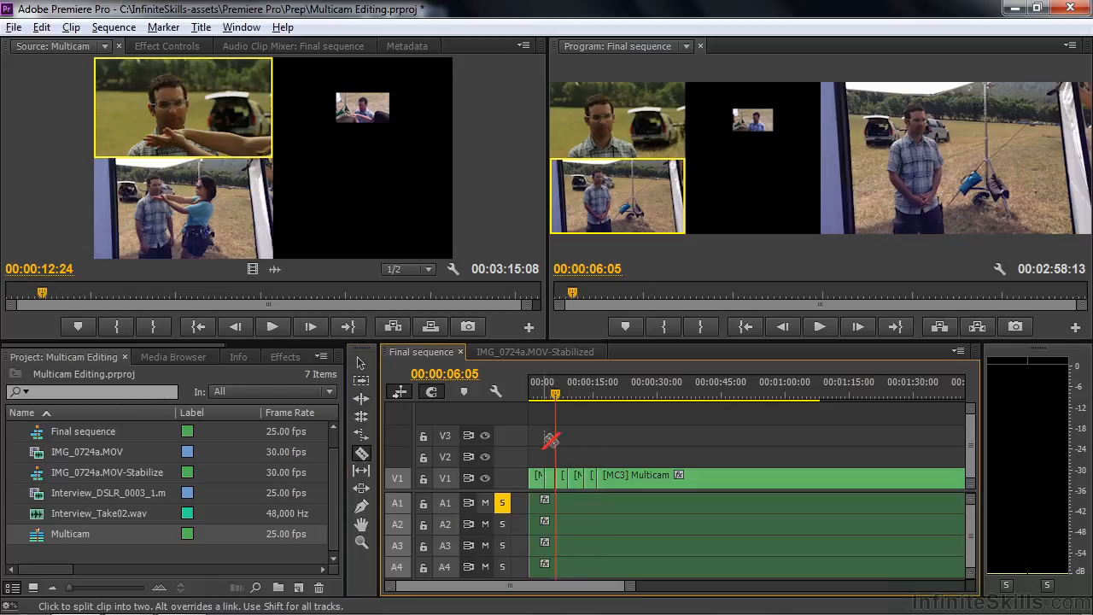
click(552, 398)
drag(551, 398, 560, 403)
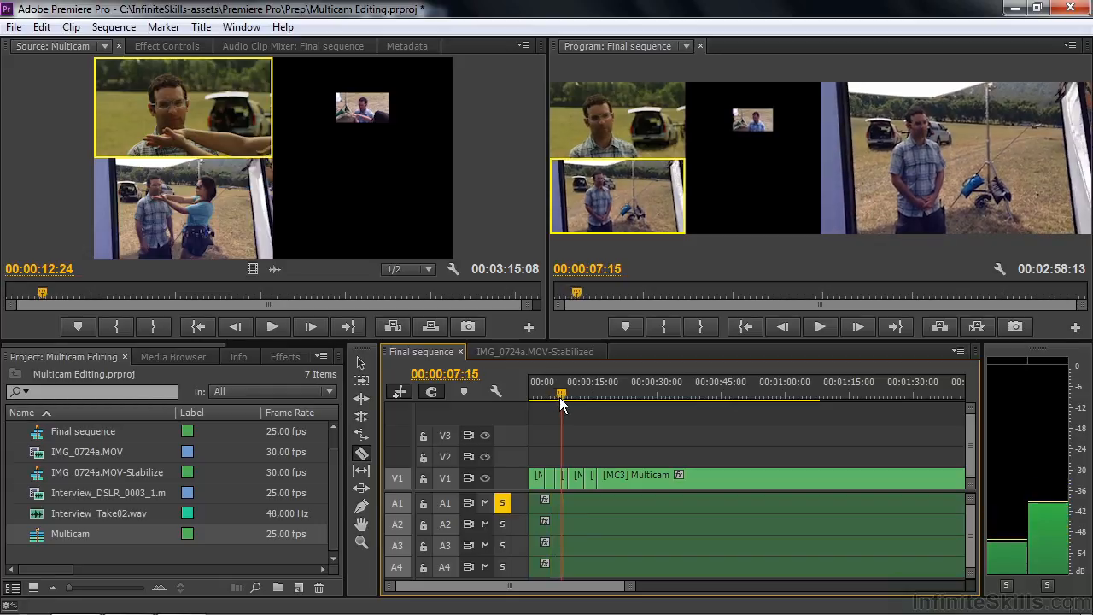
click(623, 128)
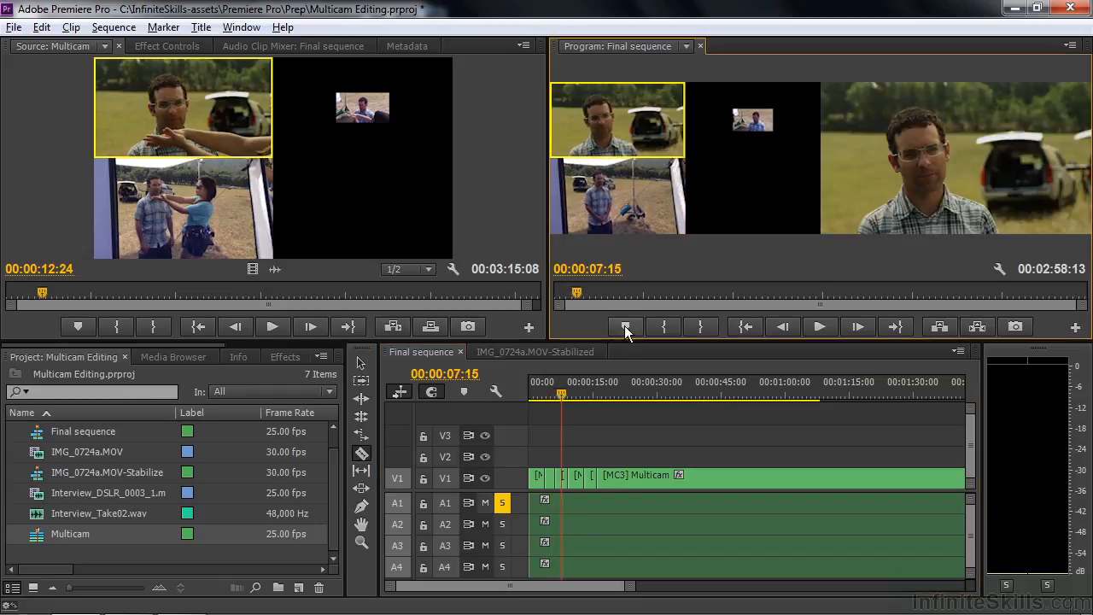
mouse_move(567, 397)
mouse_down()
mouse_move(532, 392)
mouse_move(562, 392)
mouse_up()
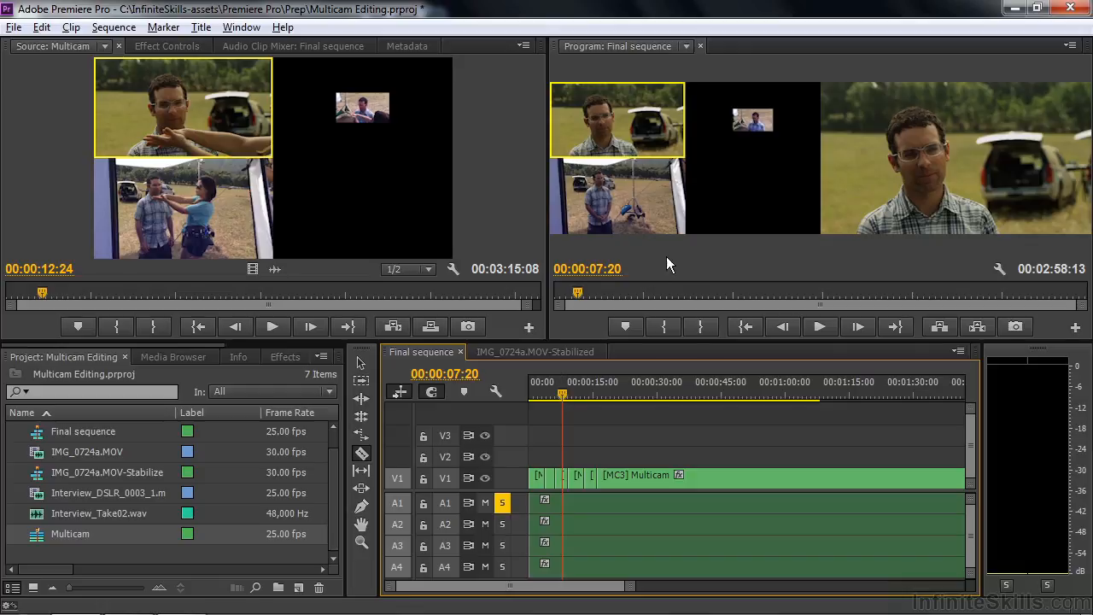
Step: Open the nested Multicam source sequence from the Final sequence clip
click(551, 400)
drag(549, 401, 536, 400)
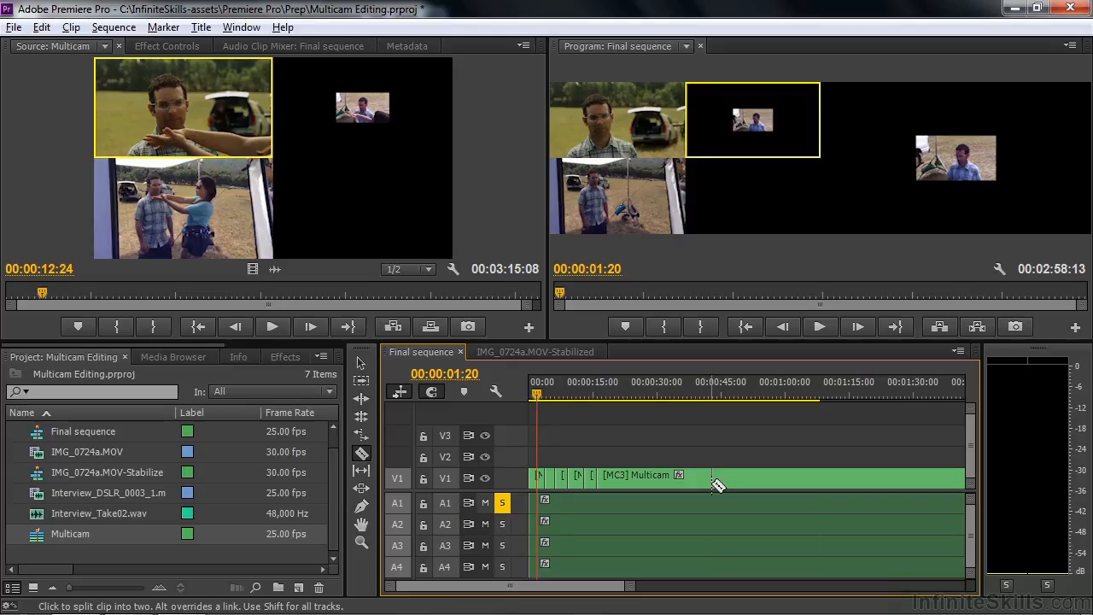
key(v)
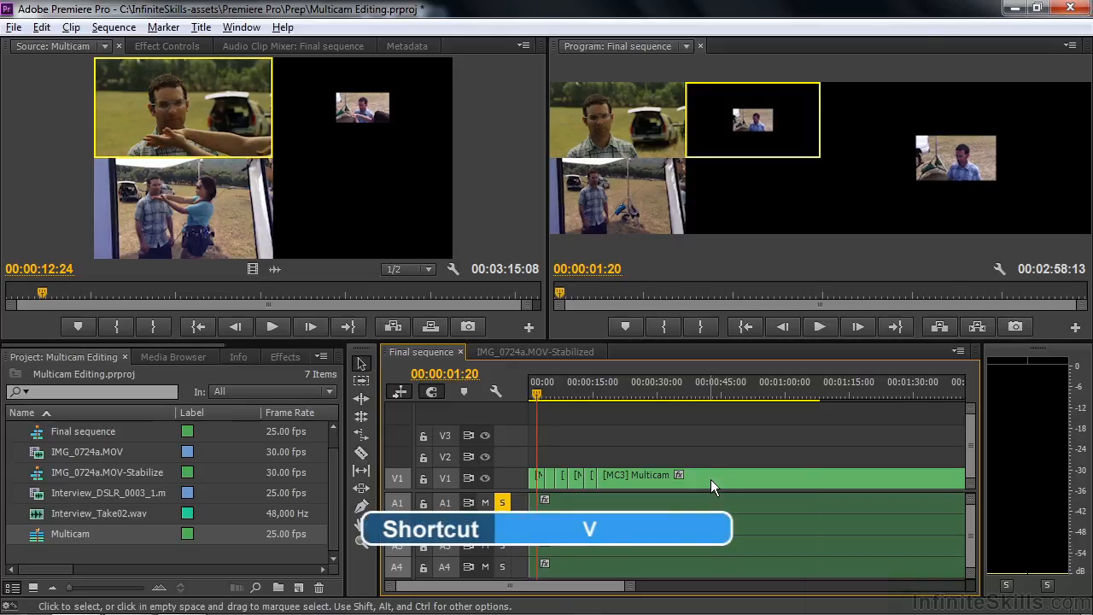
ctrl+double_click(711, 479)
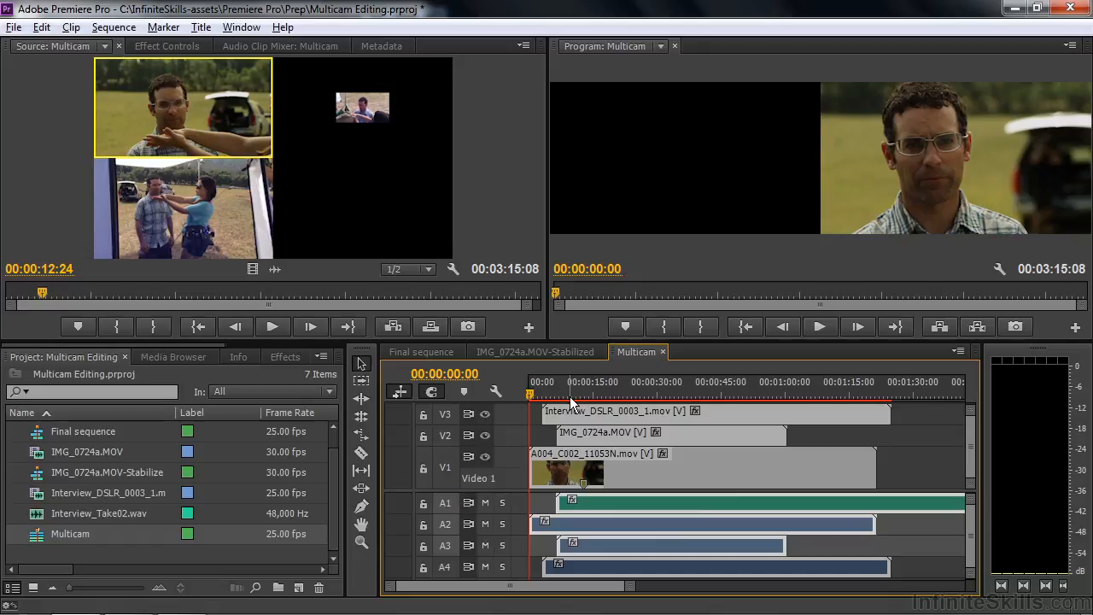
Step: Switch the Program Monitor to Composite Video view and move the playhead to 00:00:08:00
click(1071, 46)
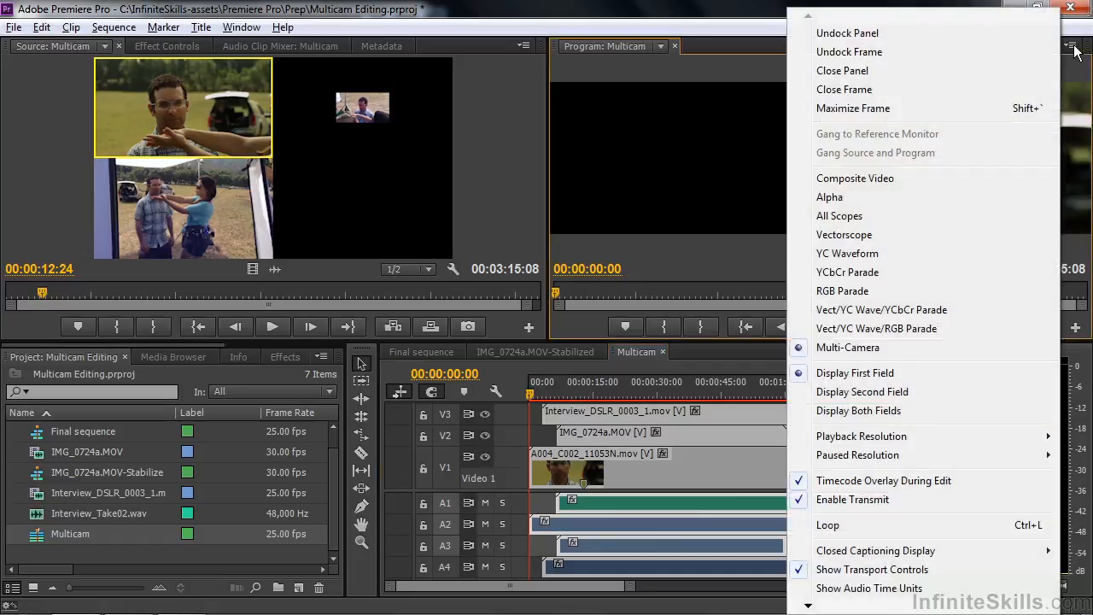
click(882, 181)
click(563, 393)
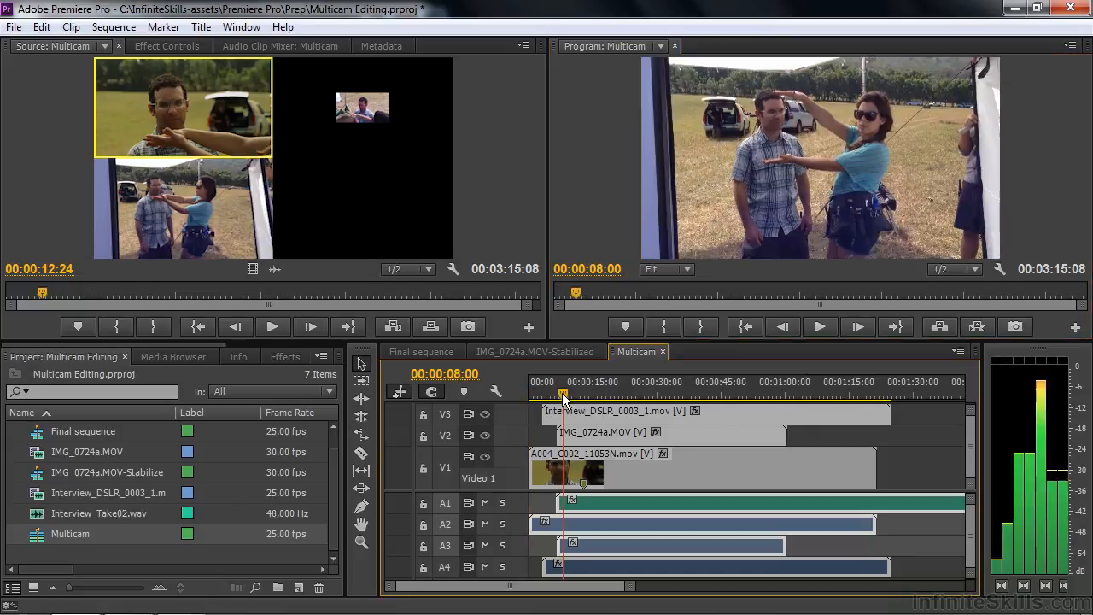
Step: Temporarily hide track V3 and scale the IMG_0724a.MOV clip on V2 to frame size
key(ctrl+a)
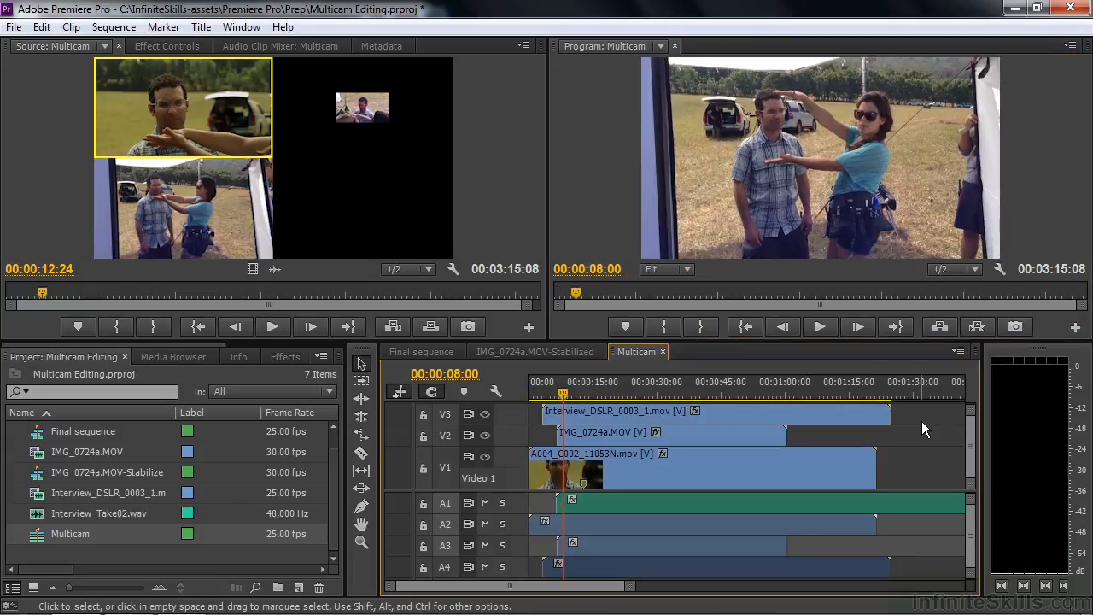
click(484, 414)
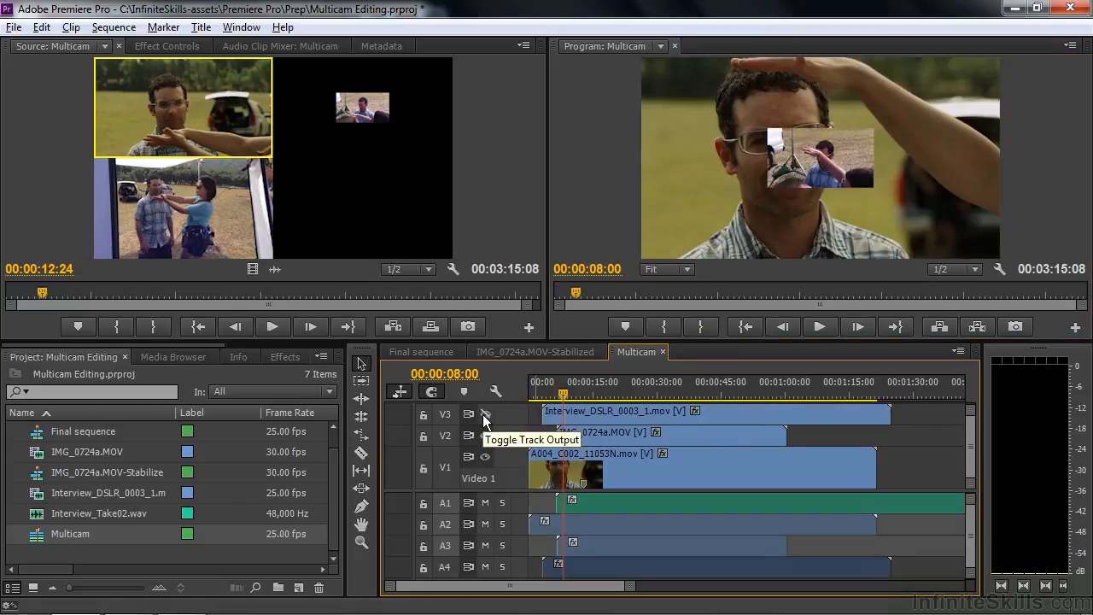
click(617, 438)
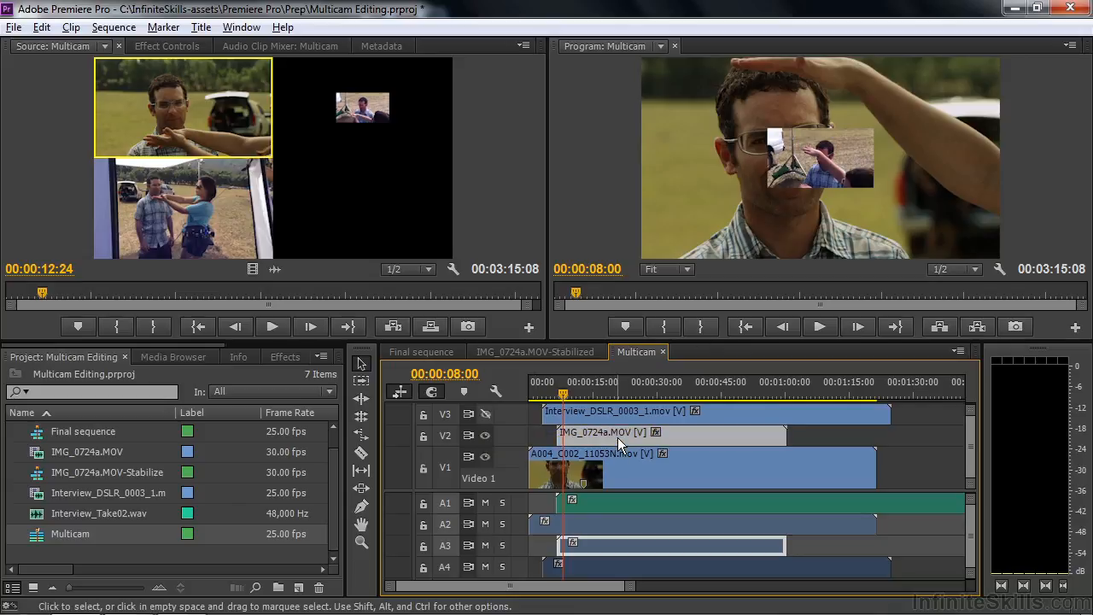
right_click(697, 434)
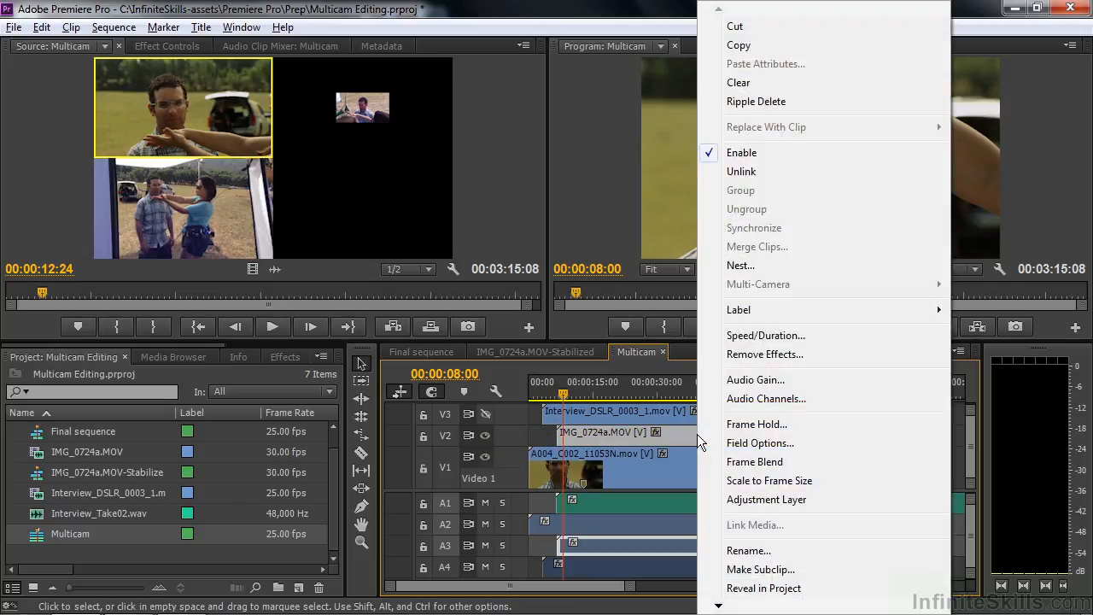
click(745, 479)
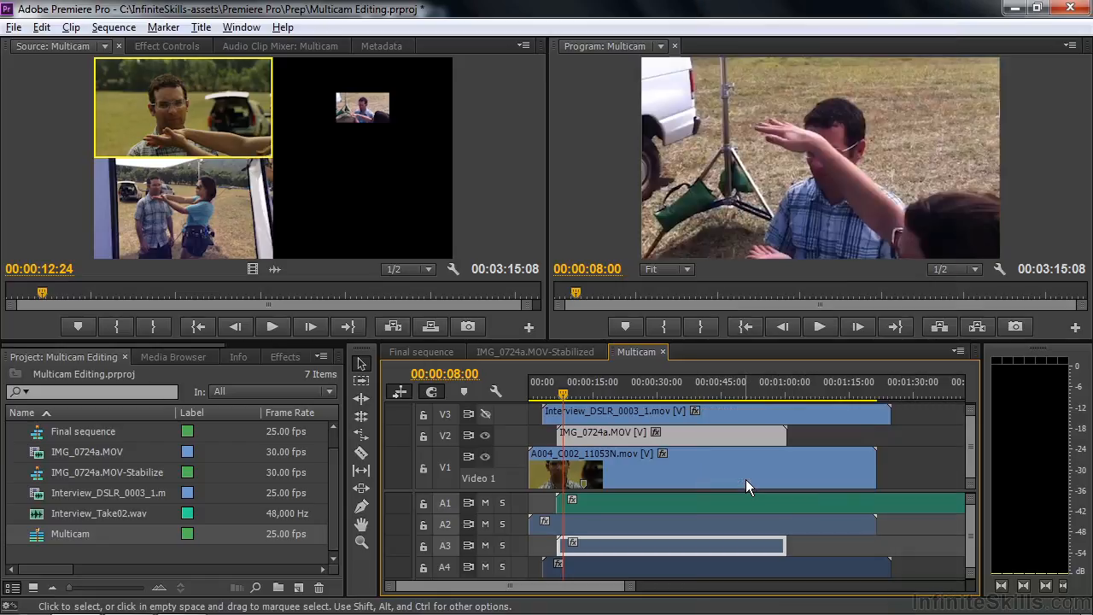
click(485, 413)
Step: Check the scaled angle in the Final sequence, then return to the Multicam sequence
click(422, 351)
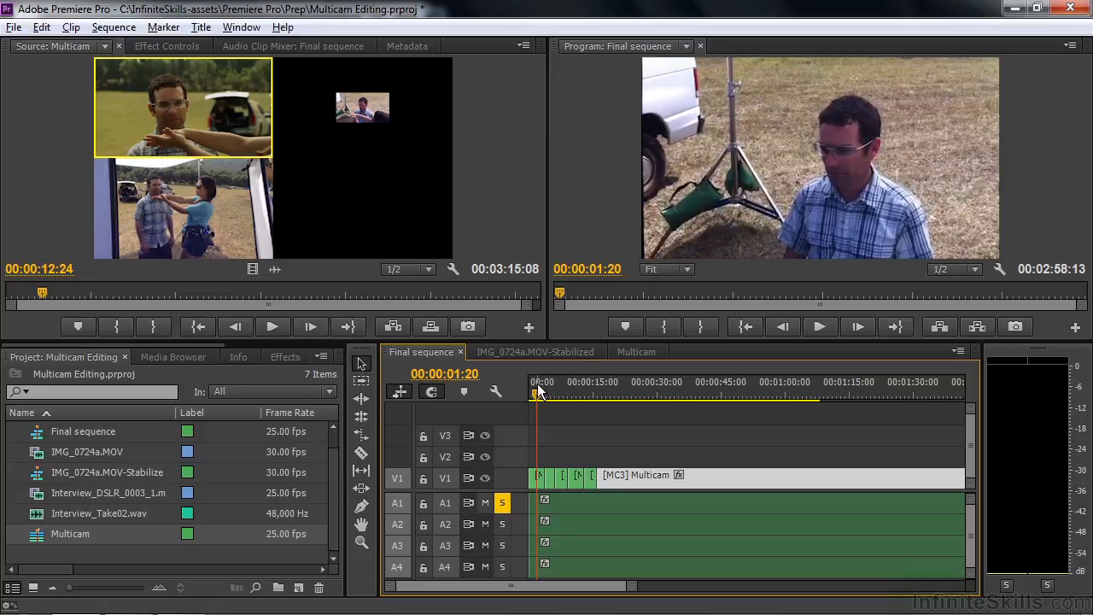
drag(536, 395, 561, 396)
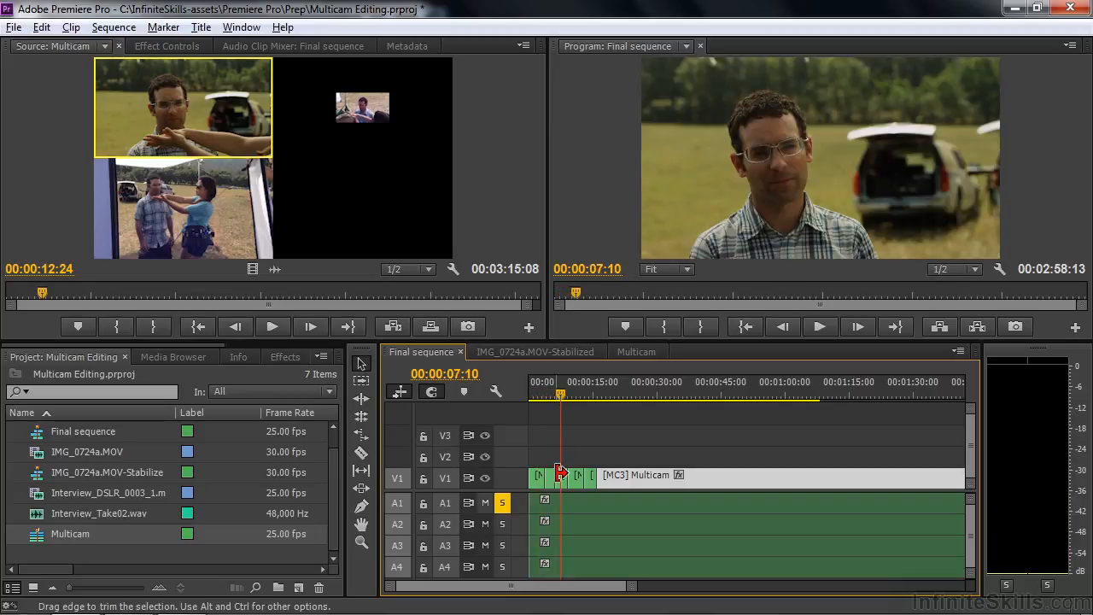
click(631, 352)
Step: Hide tracks V3 and V2, then apply the Fast Color Corrector effect to the A004_C002_11053N.mov clip on V1
click(485, 413)
click(485, 434)
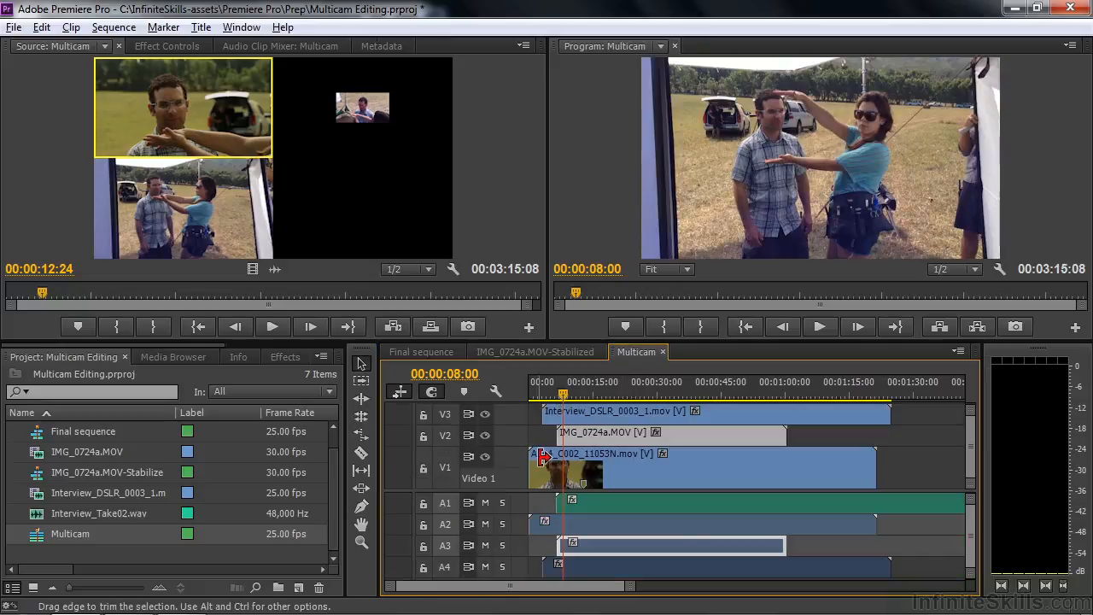
click(584, 474)
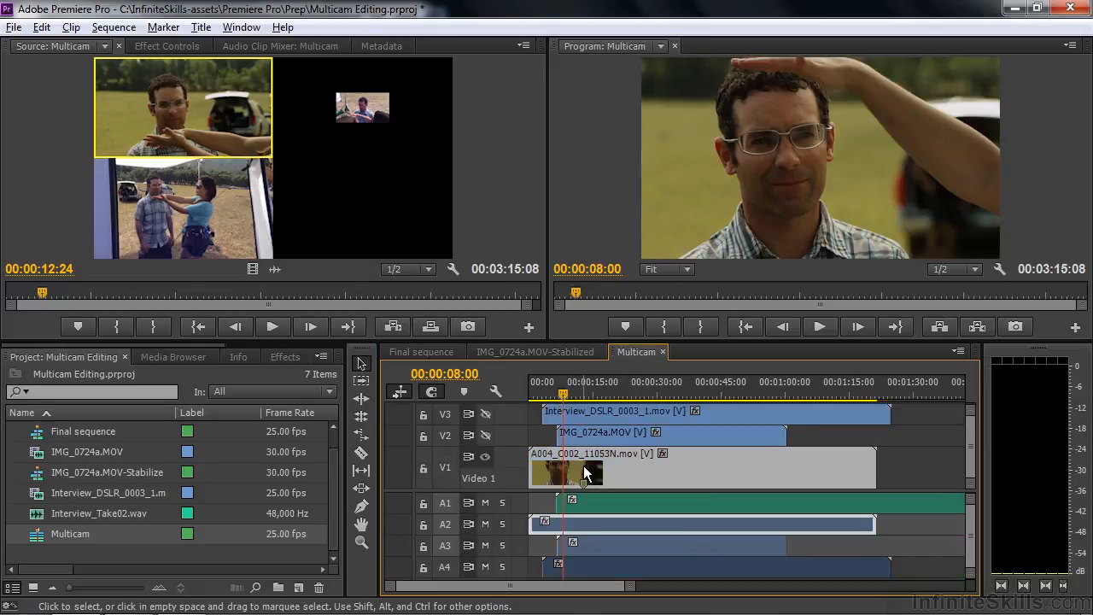
click(279, 355)
click(13, 451)
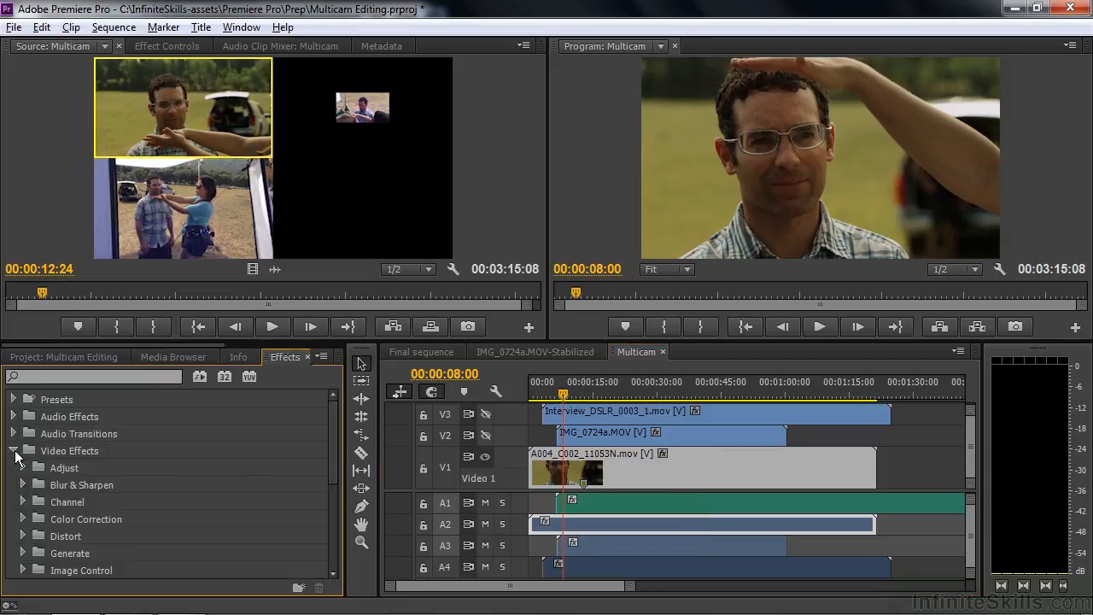
click(22, 518)
drag(333, 436, 336, 470)
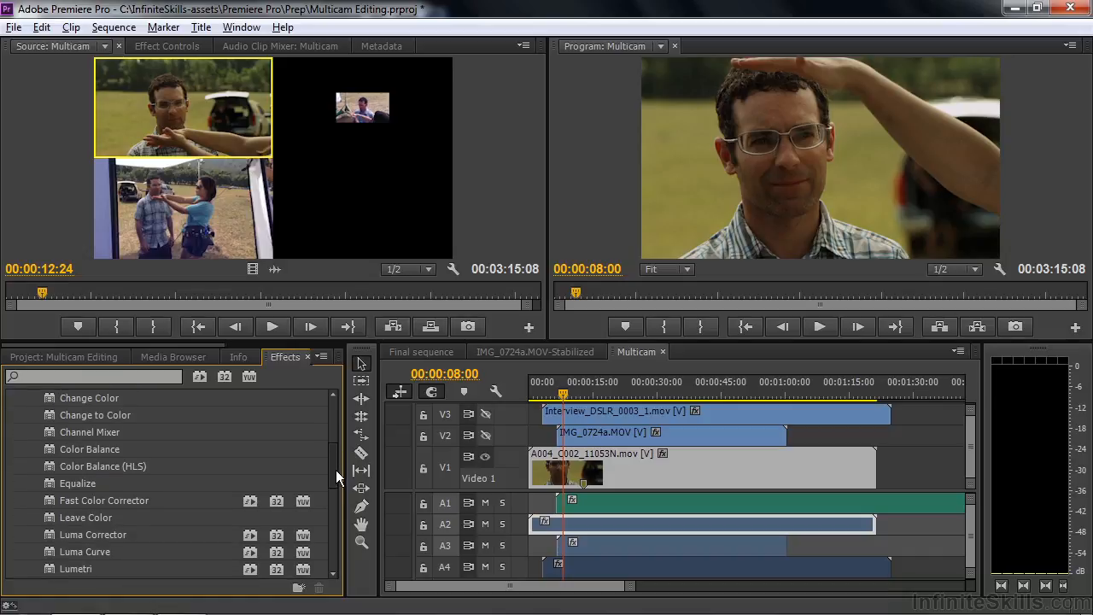
click(49, 490)
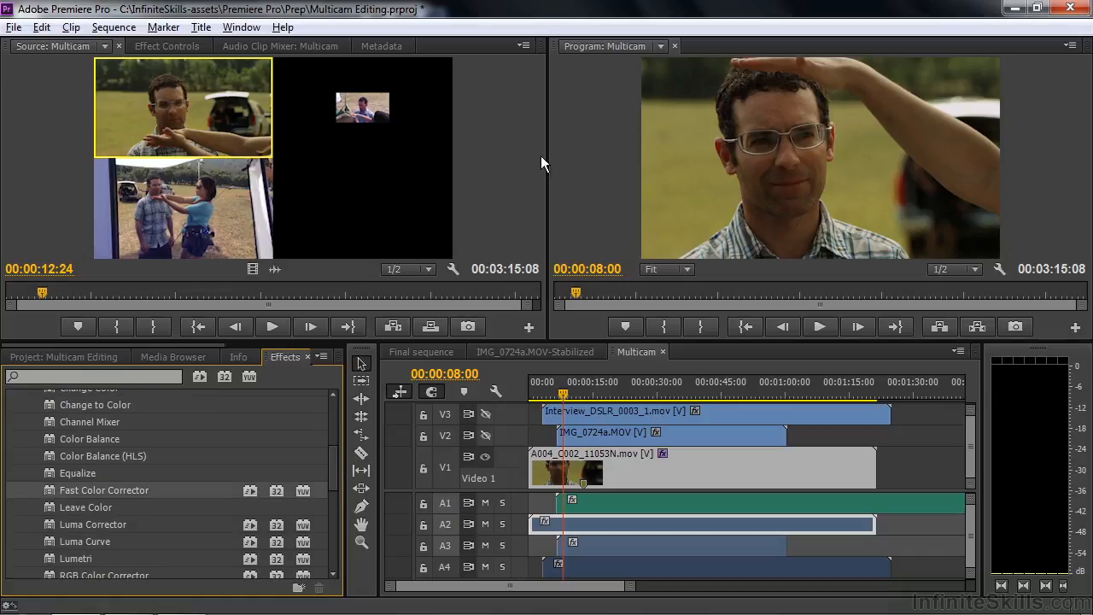
Step: Adjust the Fast Color Corrector's hue balance wheel for the V1 clip in Effect Controls
click(194, 46)
drag(533, 125, 517, 167)
drag(203, 230, 217, 210)
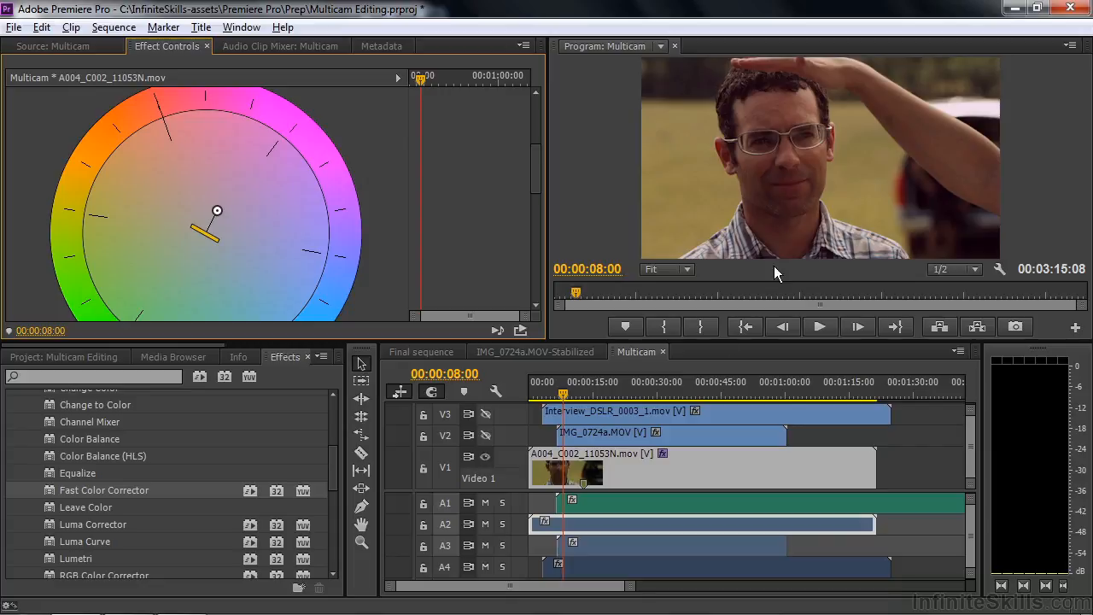
Step: Turn tracks V2 and V3 back on in the Multicam sequence, then scrub the Final sequence to review the color-corrected angle
click(485, 436)
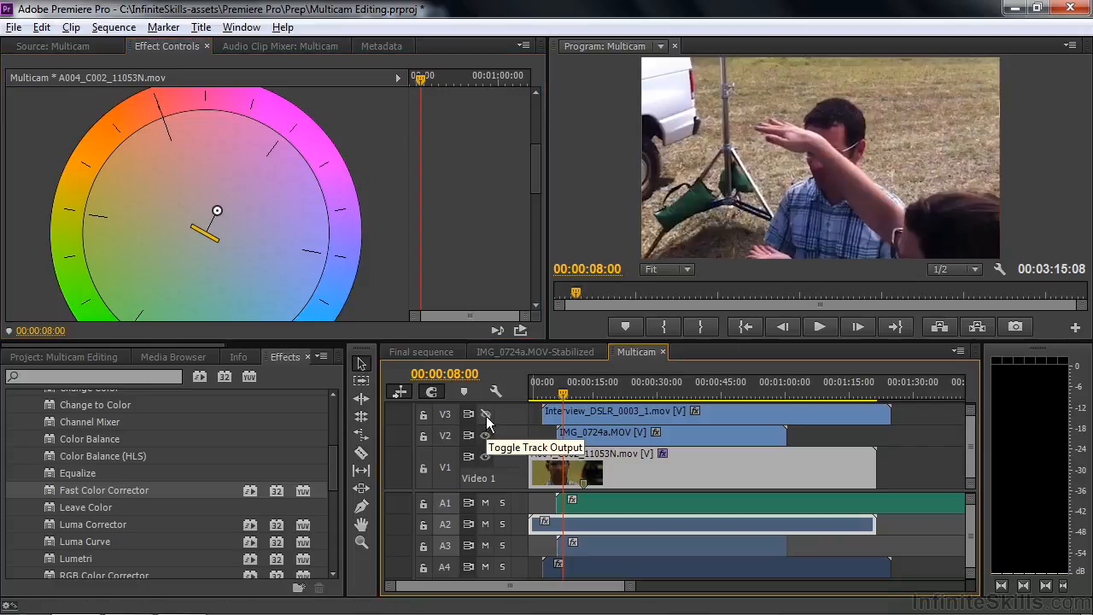
click(486, 415)
click(428, 352)
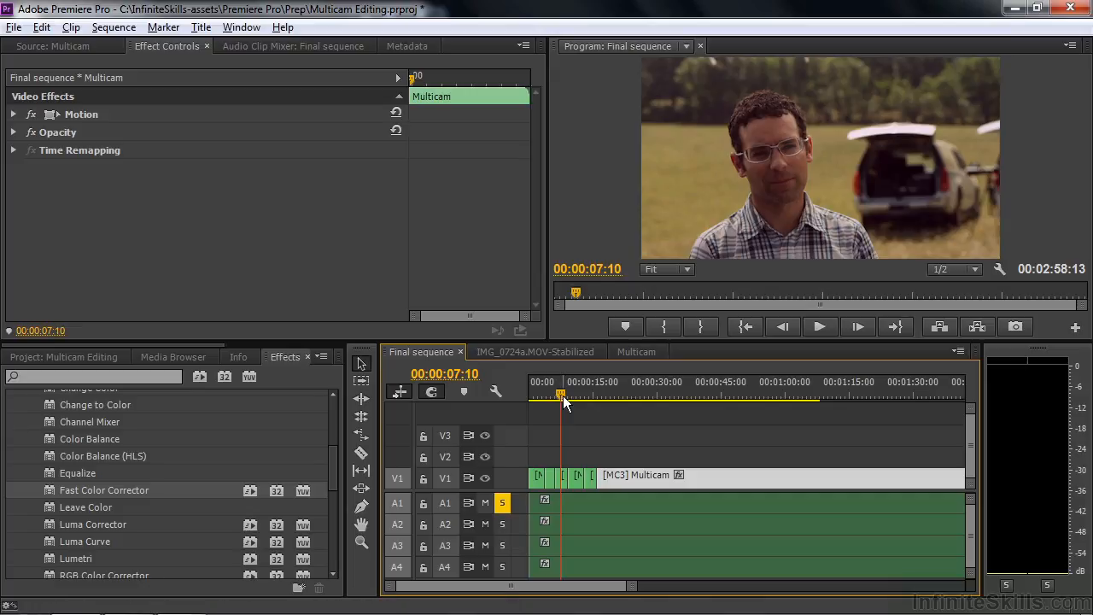
drag(561, 395, 536, 400)
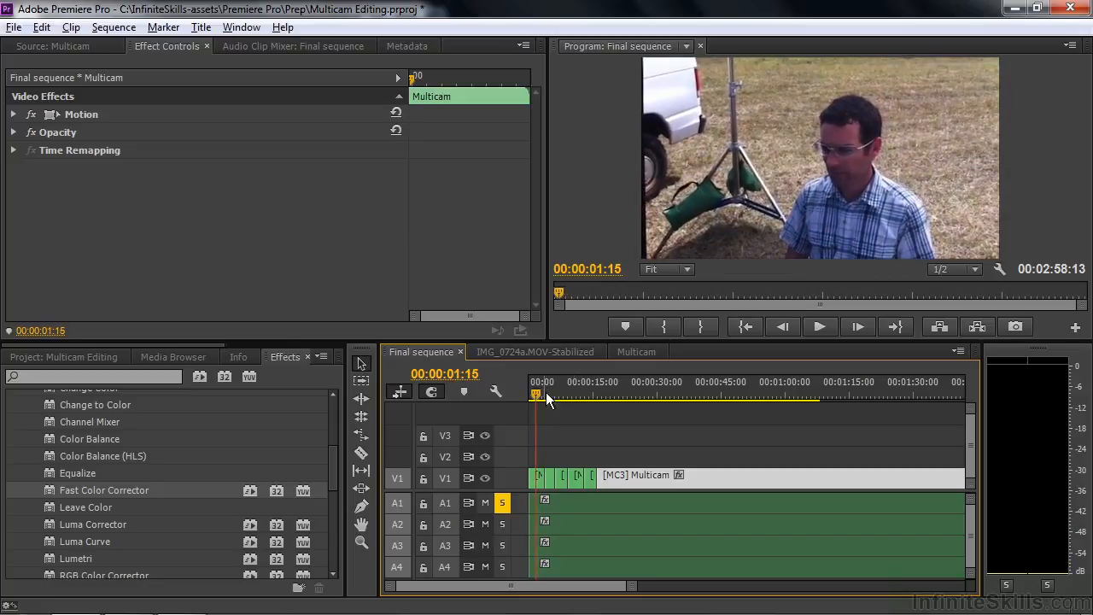
Step: Open the IMG_0724a.MOV-Stabilized sequence and scrub through its clip to review the footage
click(640, 352)
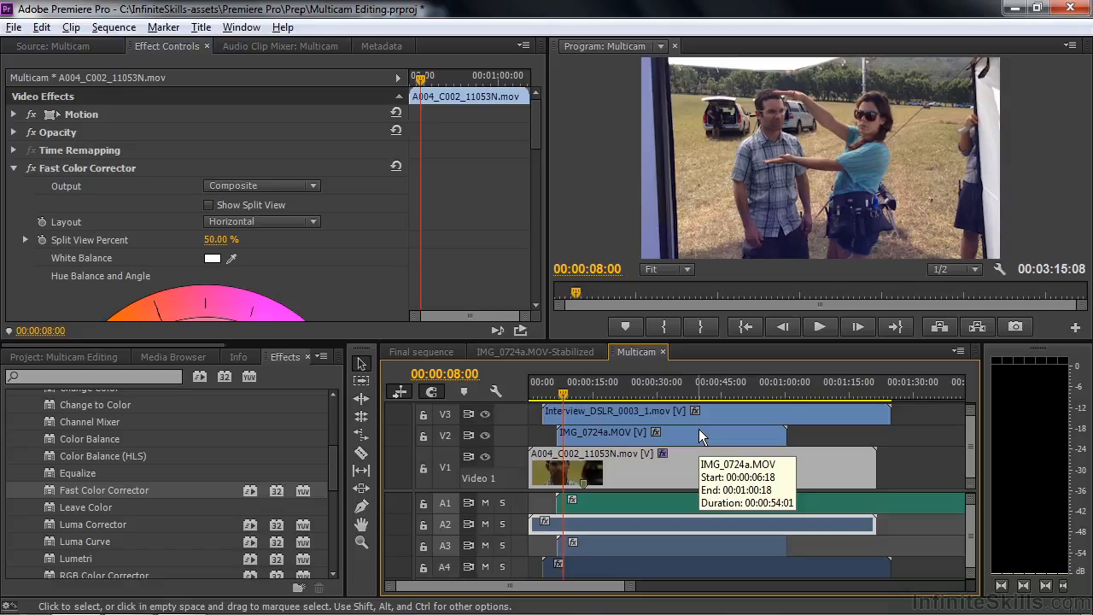
click(562, 350)
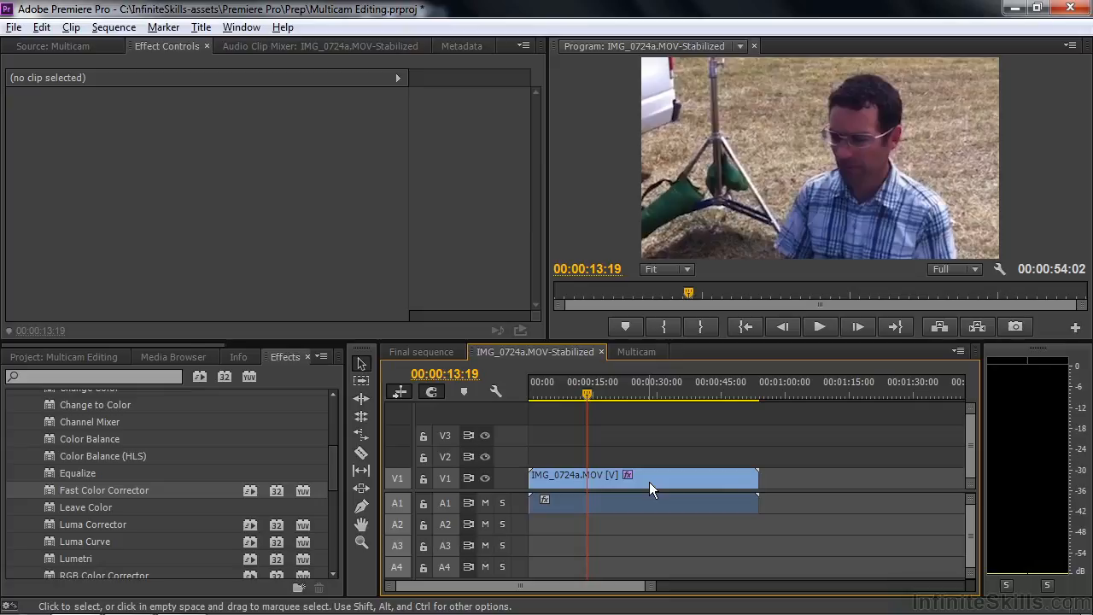
mouse_move(587, 395)
mouse_down()
mouse_move(603, 399)
mouse_move(582, 400)
mouse_move(591, 400)
mouse_up()
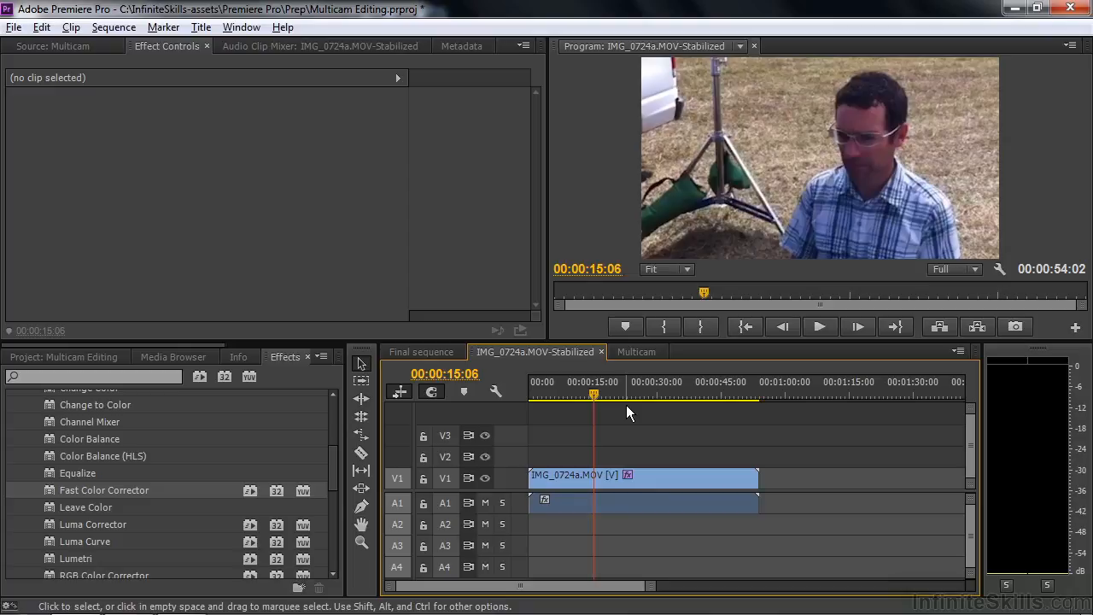